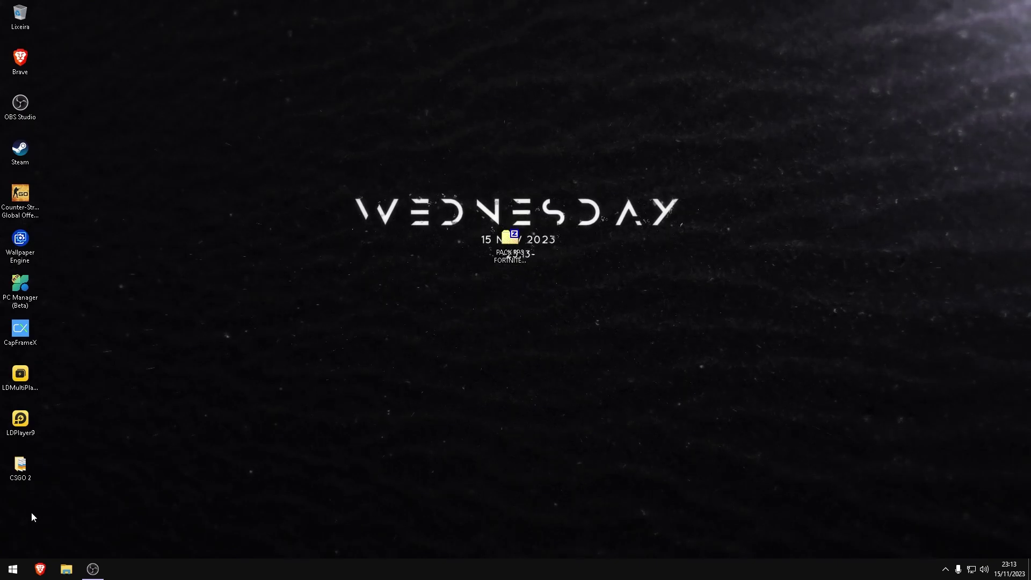
Step: Open the PACK FPS FORTNITE RAIZ - THELITE folder from the desktop and go into its inner folder of the same name
double_click(503, 303)
double_click(344, 188)
left_click_drag(493, 375, 378, 188)
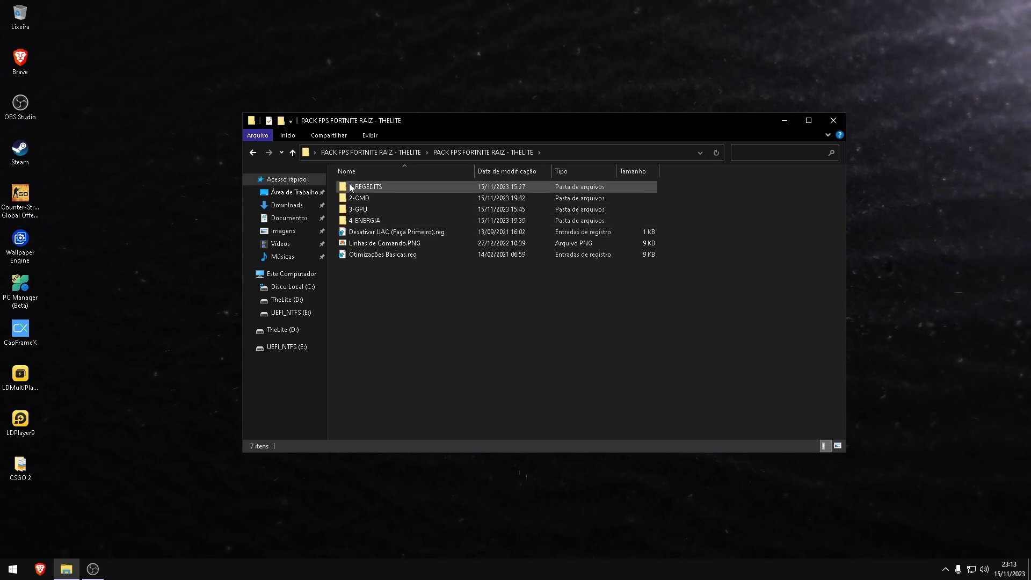
left_click_drag(350, 187, 411, 302)
left_click(411, 302)
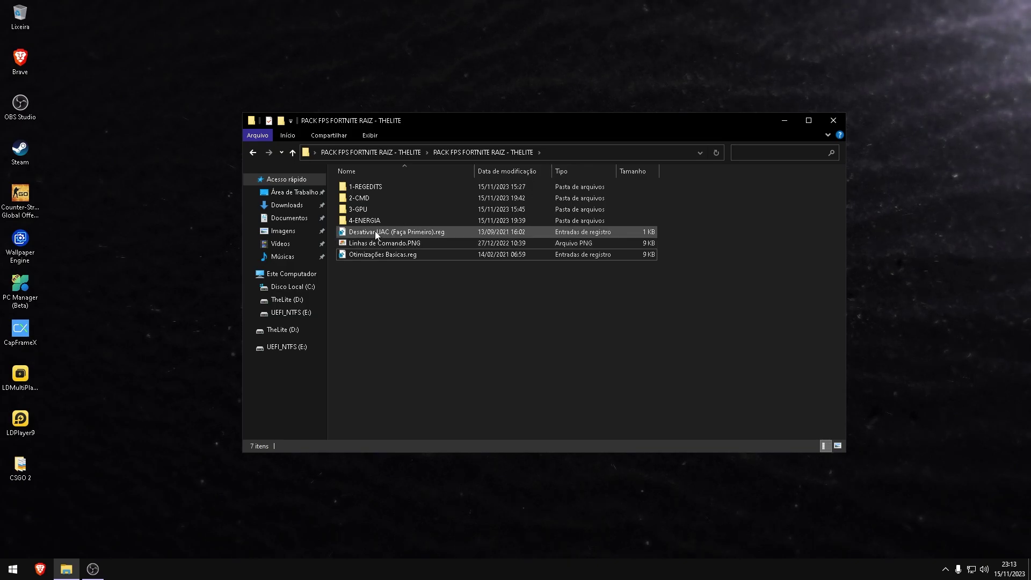
Step: Merge Desativar UAC (Faça Primeiro).reg into the Windows registry
left_click(407, 233)
left_click_drag(338, 237, 377, 237)
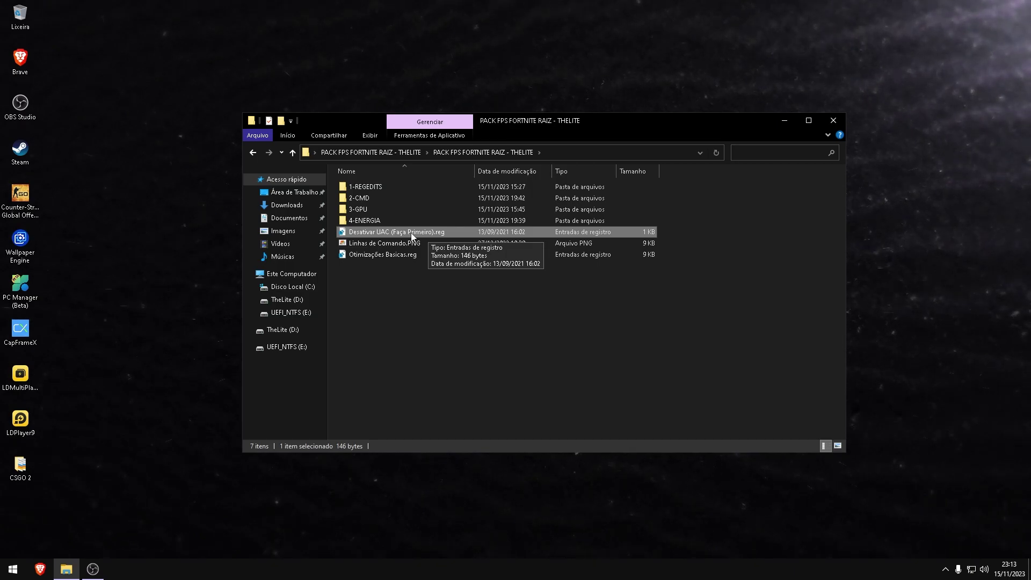
right_click(411, 234)
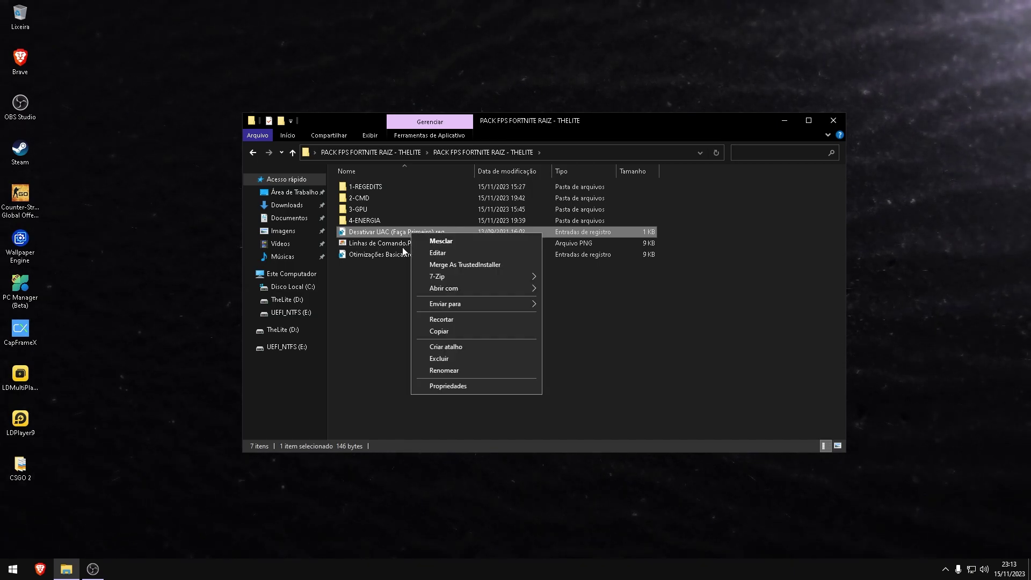
left_click(376, 273)
left_click(382, 234)
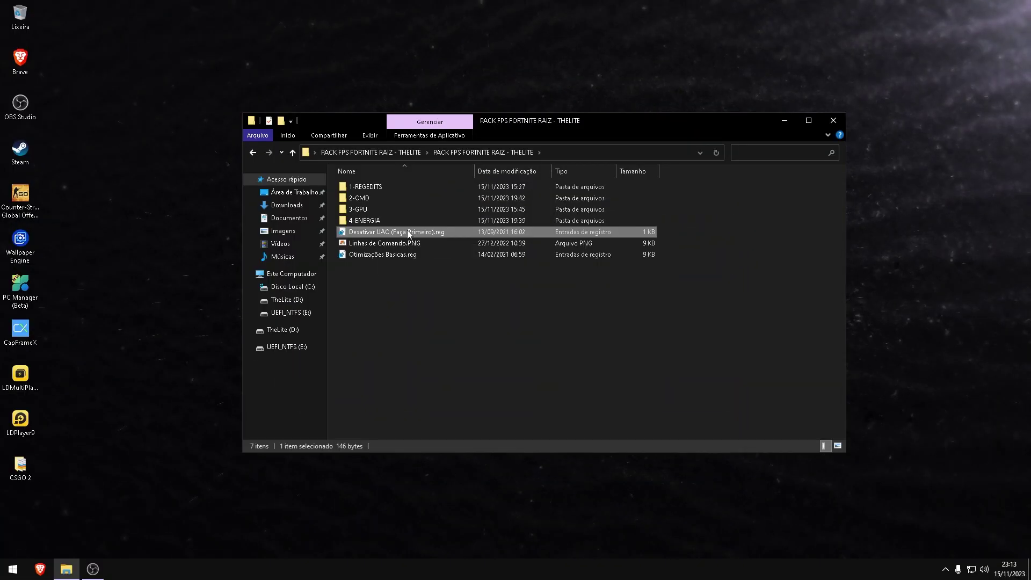
double_click(407, 230)
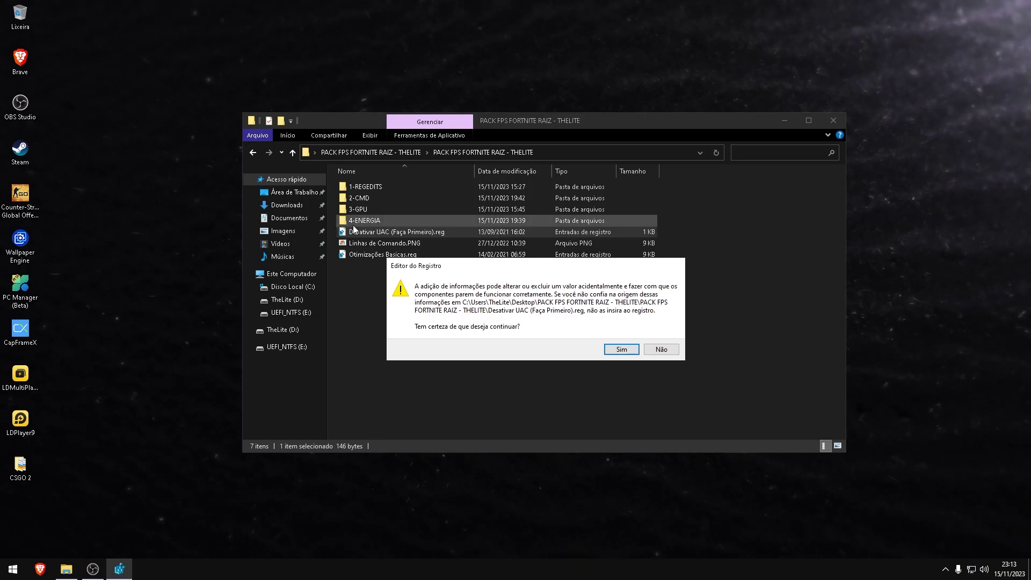
left_click(621, 349)
left_click(636, 288)
left_click(403, 281)
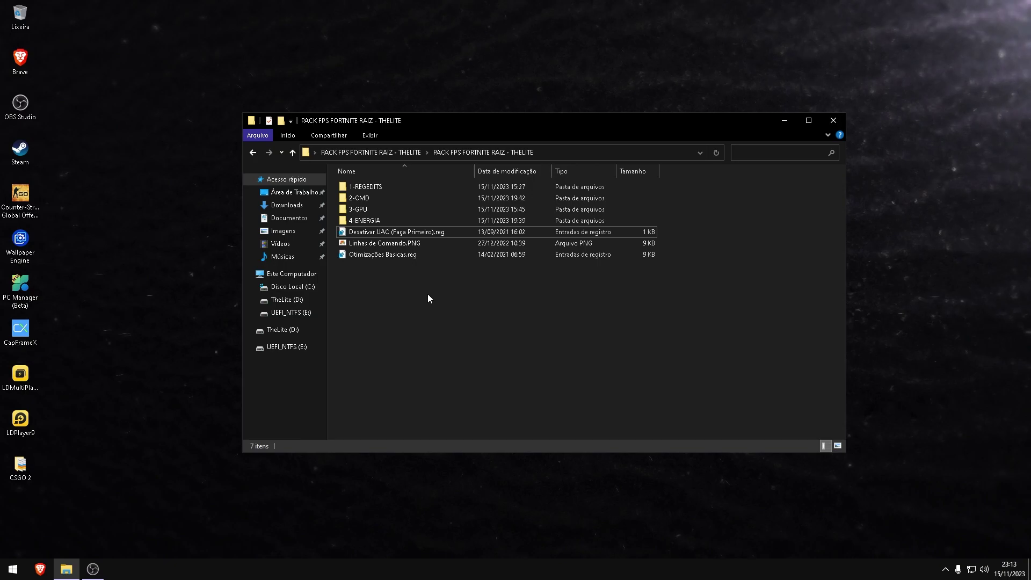
Step: Examine the contents of Otimizações Basicas.reg in Notepad, going through its privacy, ease of access, gaming and hardware sections, and close it
left_click(375, 255)
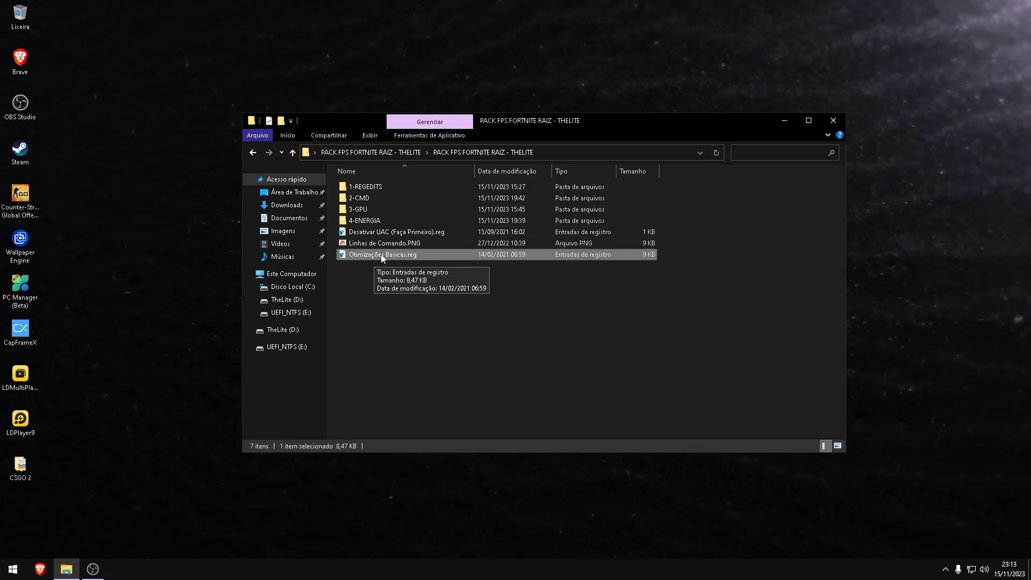
right_click(381, 255)
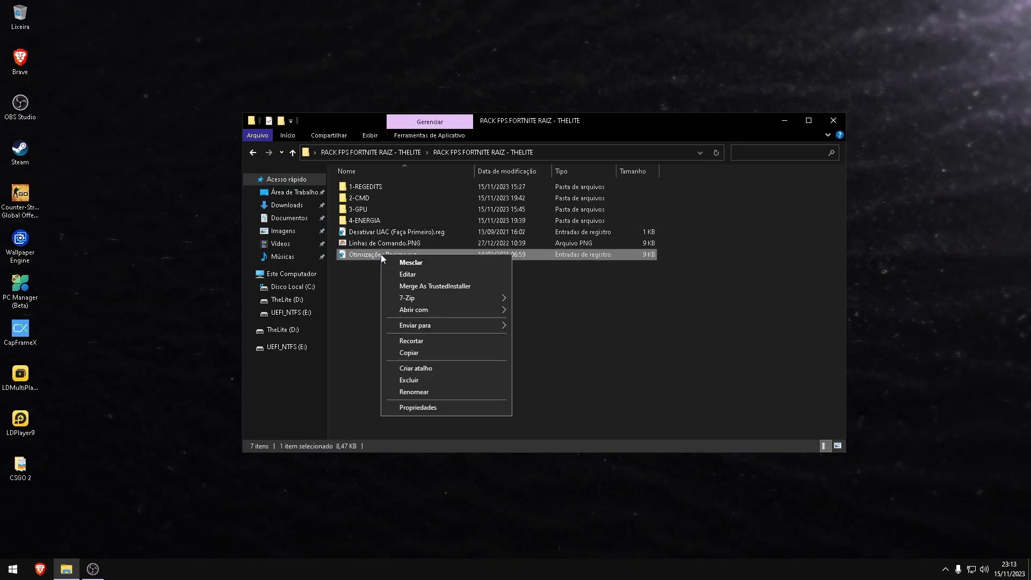
left_click(407, 274)
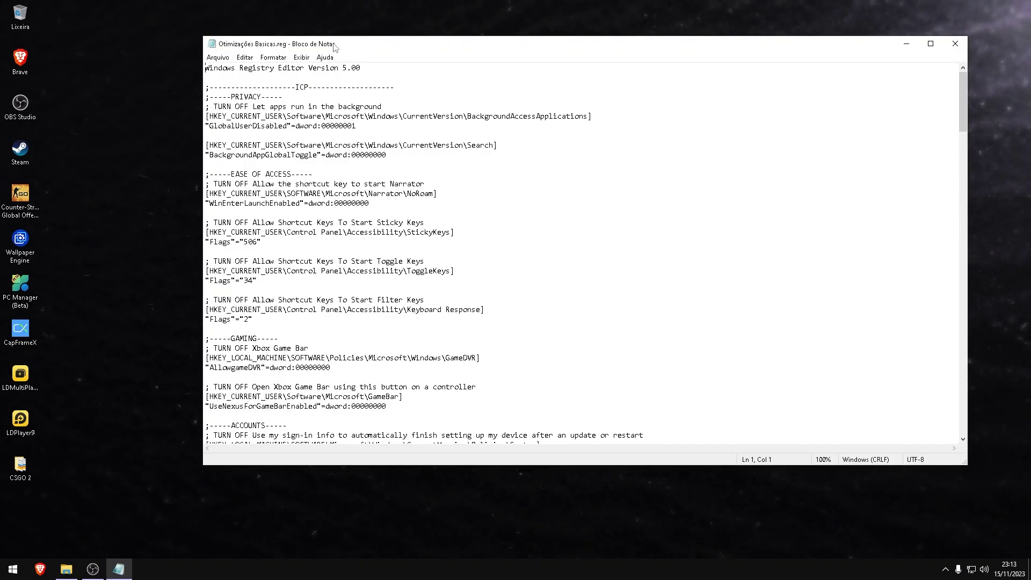
left_click_drag(333, 47, 350, 45)
left_click_drag(280, 92, 248, 92)
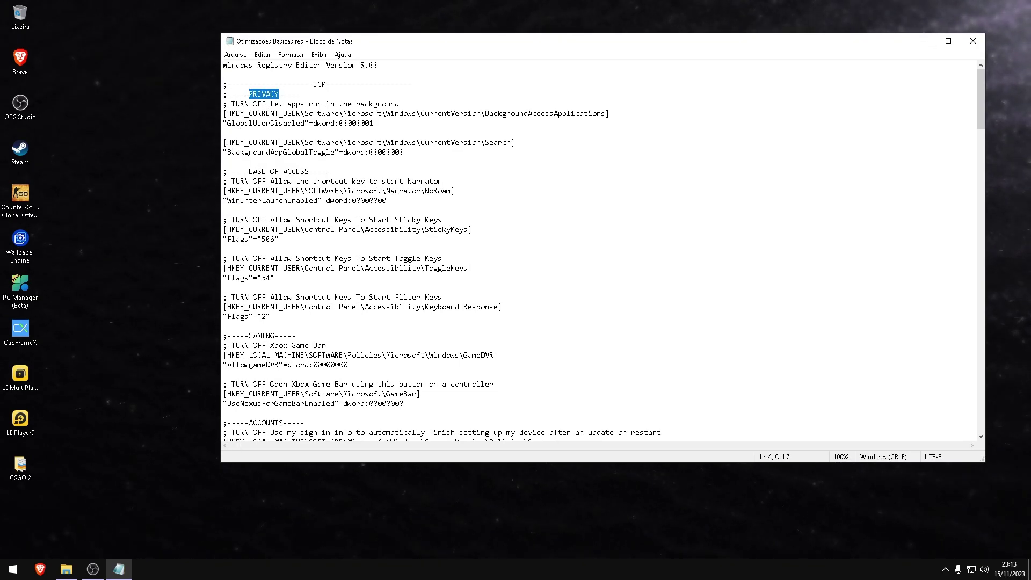
scroll(268, 107, "down", 1)
left_click_drag(249, 142, 314, 142)
scroll(311, 149, "down", 1)
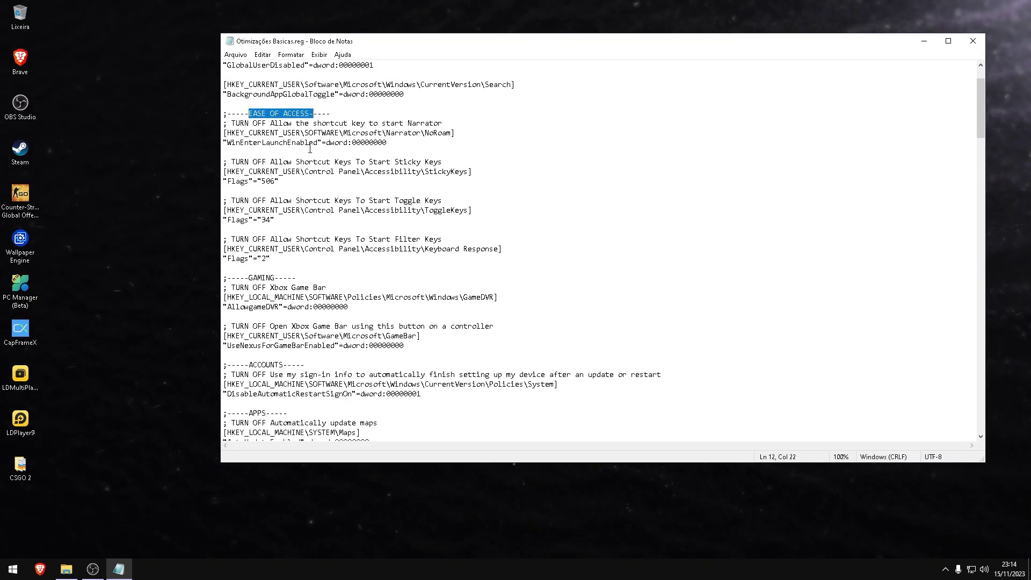
scroll(263, 174, "down", 4)
left_click_drag(249, 162, 270, 162)
scroll(270, 161, "down", 1)
scroll(260, 186, "down", 1)
scroll(260, 185, "down", 15)
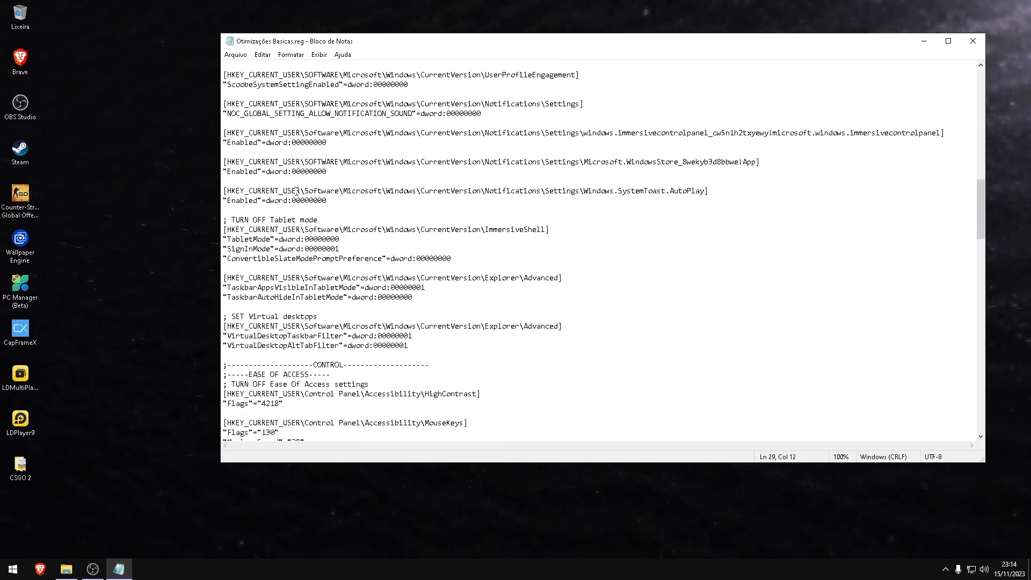
scroll(296, 197, "down", 5)
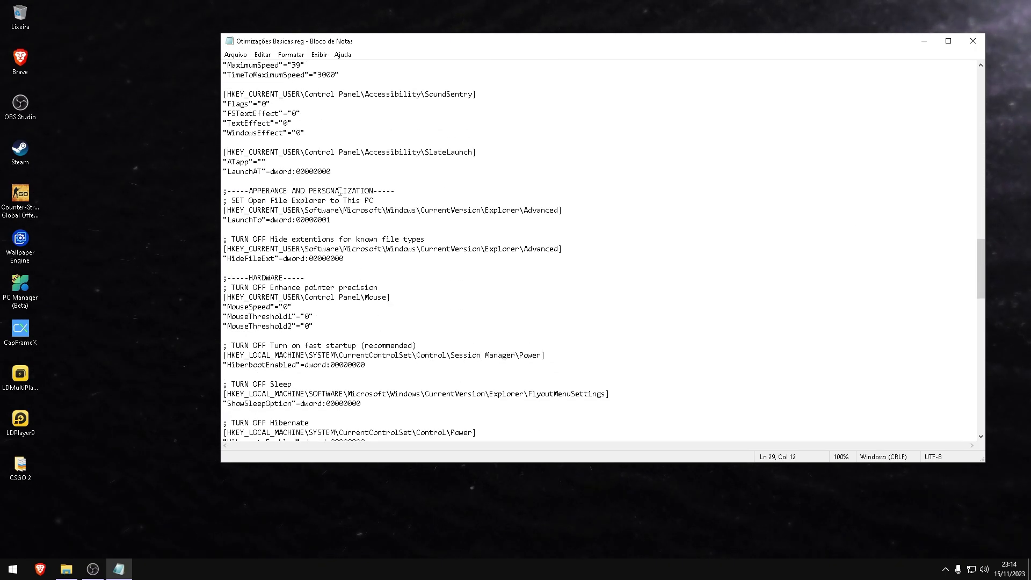
left_click(972, 41)
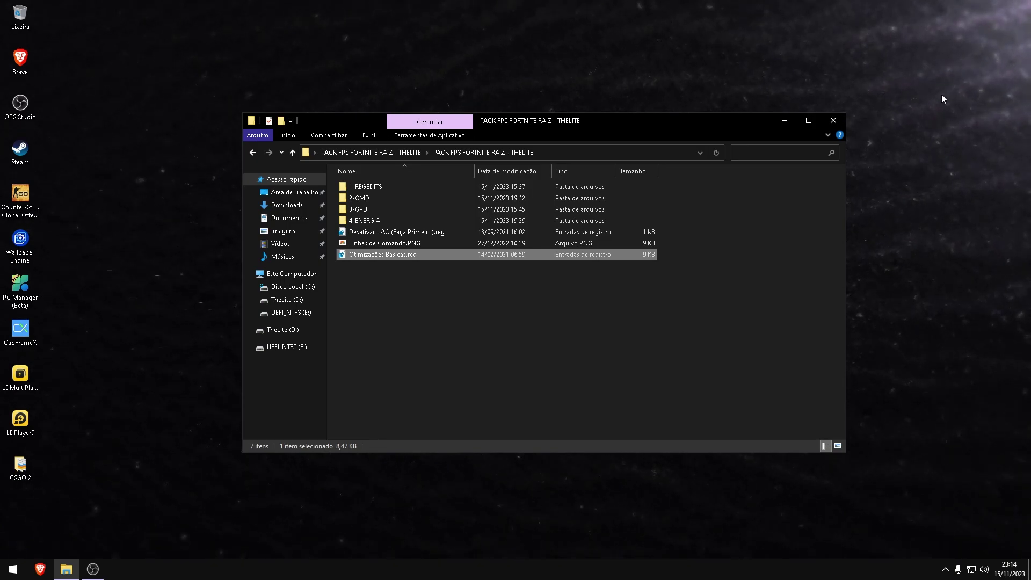
Step: Merge Otimizações Basicas.reg into the Windows registry
double_click(463, 255)
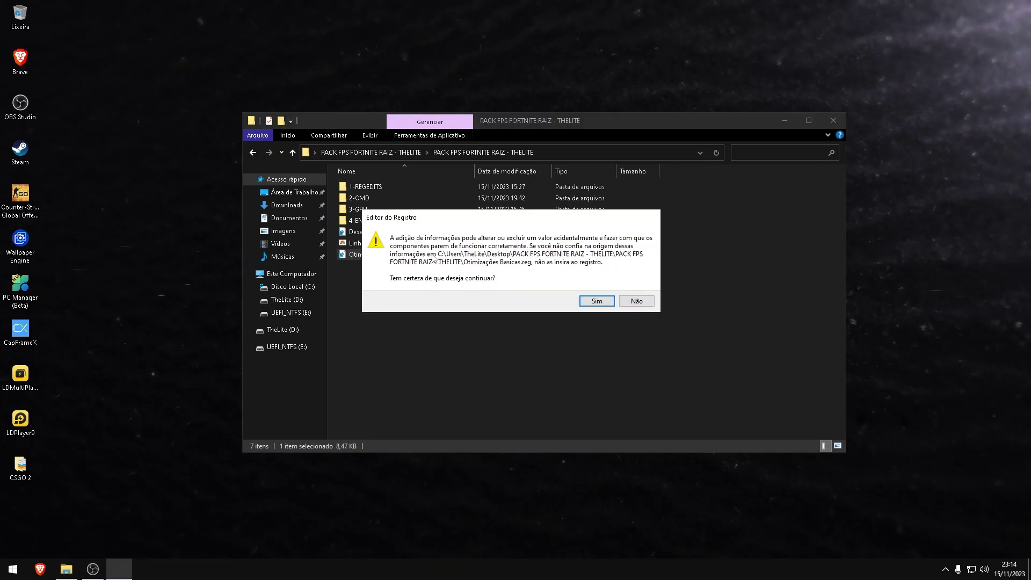
left_click(597, 299)
left_click(637, 288)
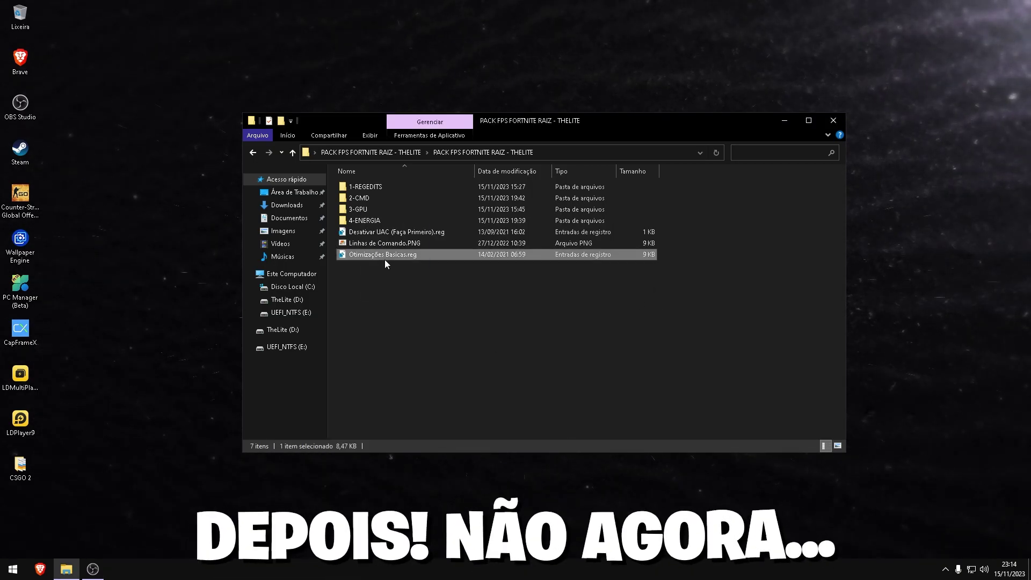
Step: Open the 1-REGEDITS folder and merge Ativar Núcleos de CPU.reg into the registry
left_click(448, 279)
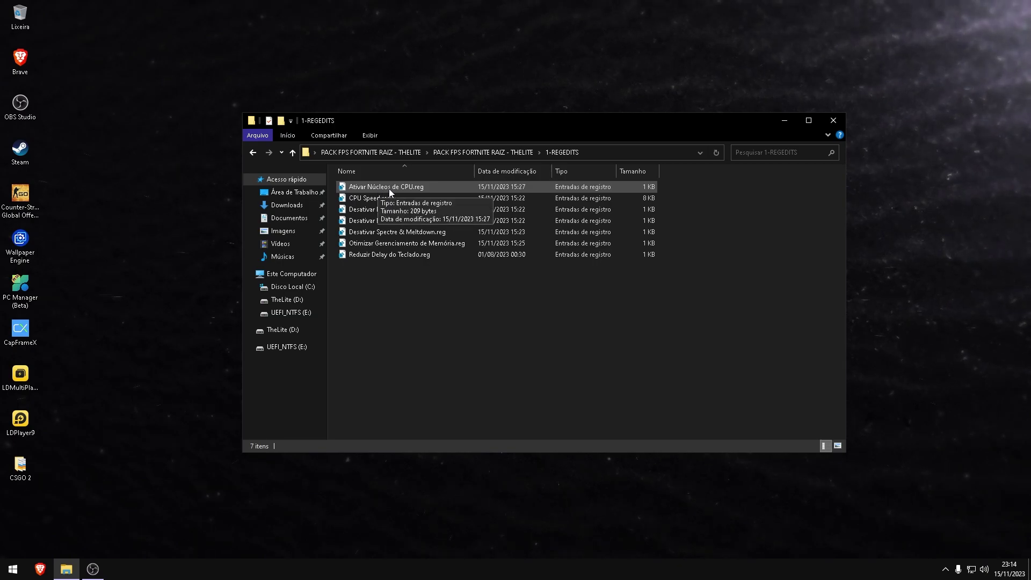
left_click(420, 186)
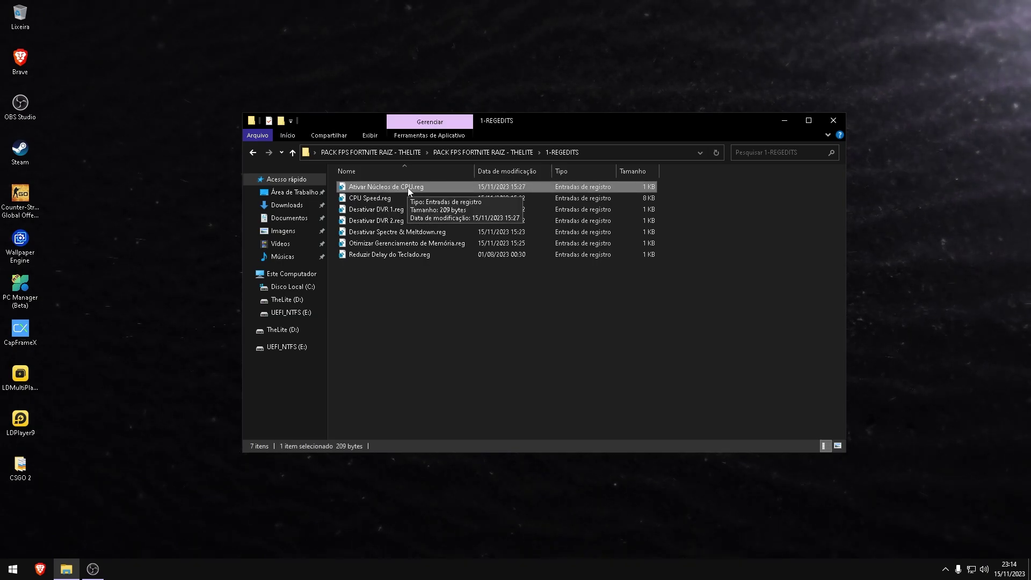
double_click(408, 188)
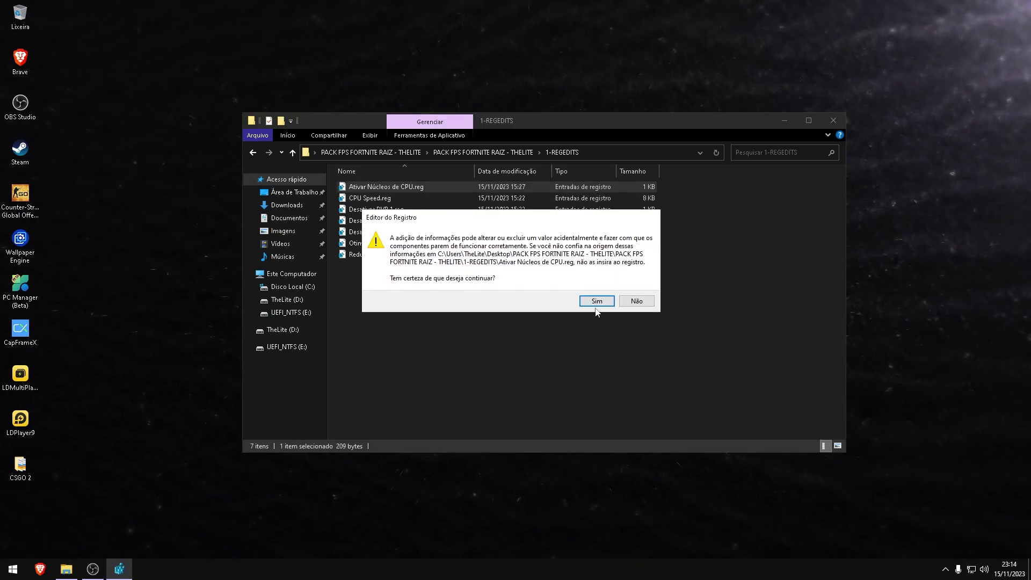
left_click(657, 298)
left_click(636, 289)
Step: Merge Desativar DVR 1.reg and Desativar DVR 2.reg into the registry
left_click(411, 198)
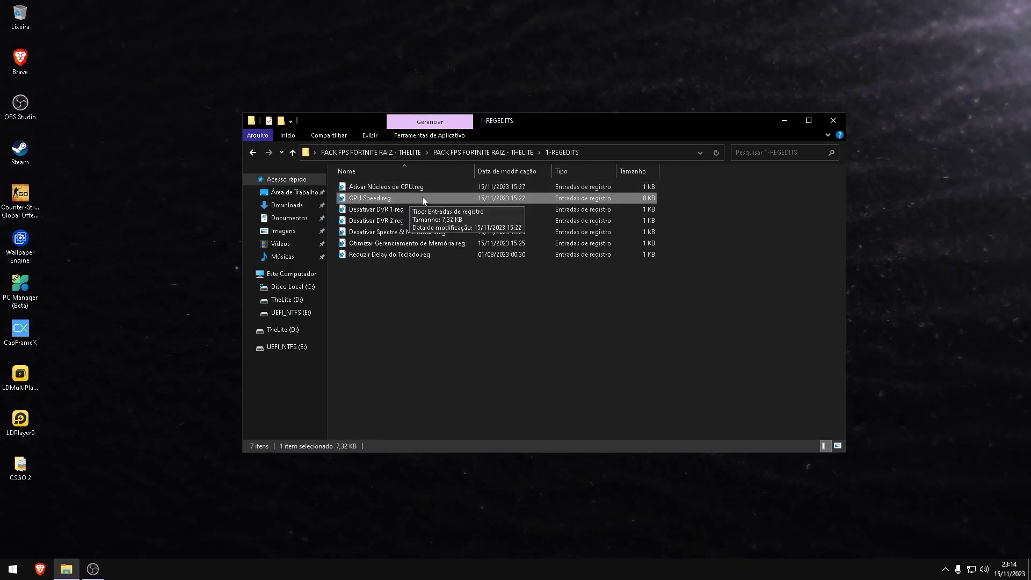
left_click(448, 210)
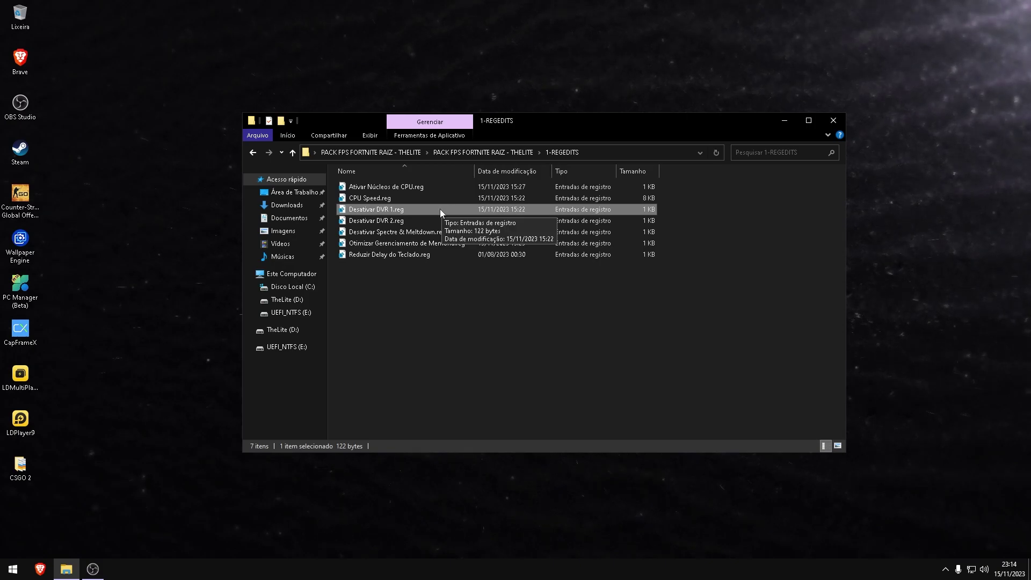
double_click(412, 210)
left_click(593, 299)
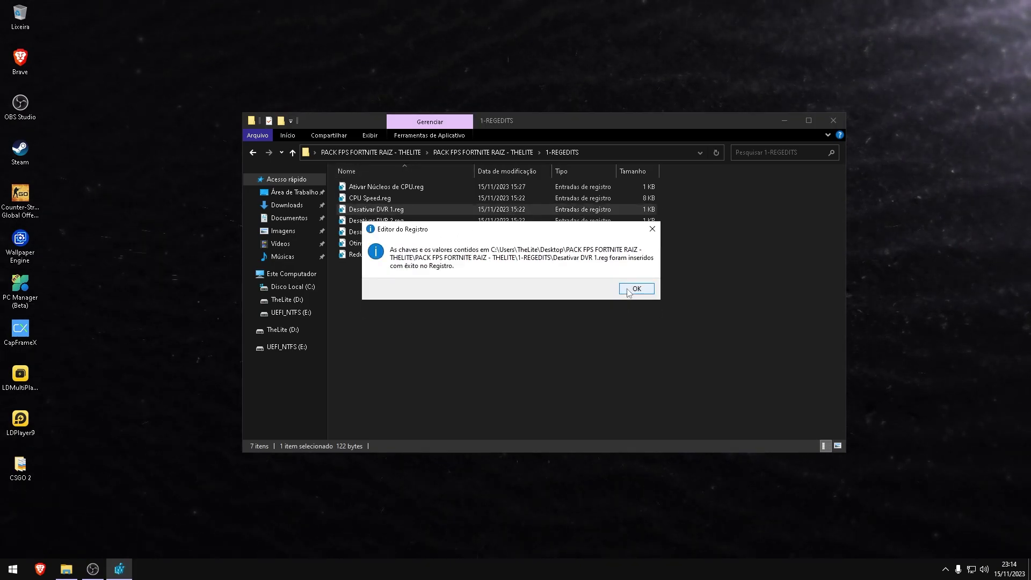
left_click(636, 290)
double_click(406, 220)
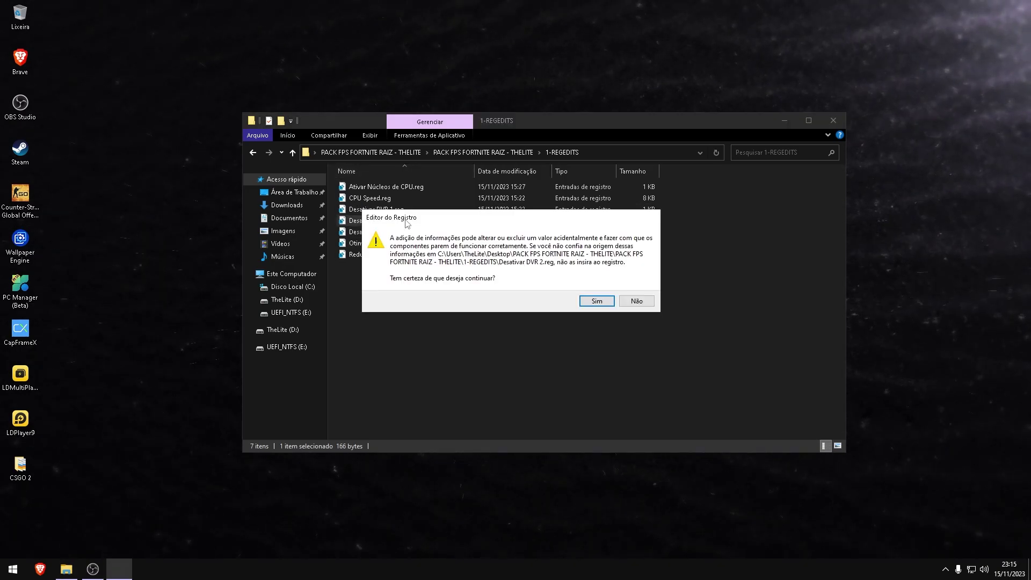
left_click(588, 299)
left_click(636, 290)
Step: Merge Desativar Spectre & Meltdown.reg into the registry
left_click(353, 232)
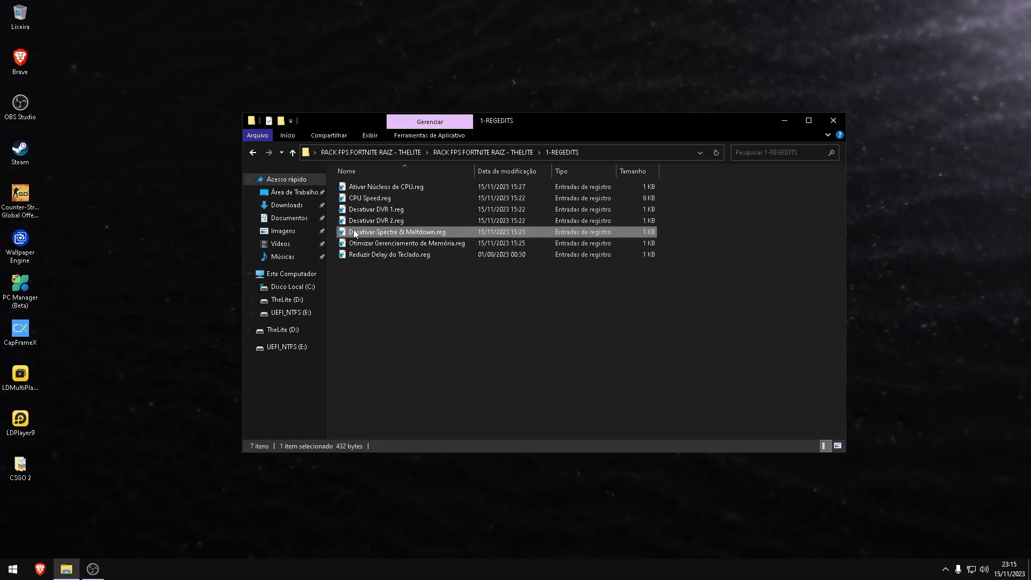
double_click(444, 236)
left_click(590, 303)
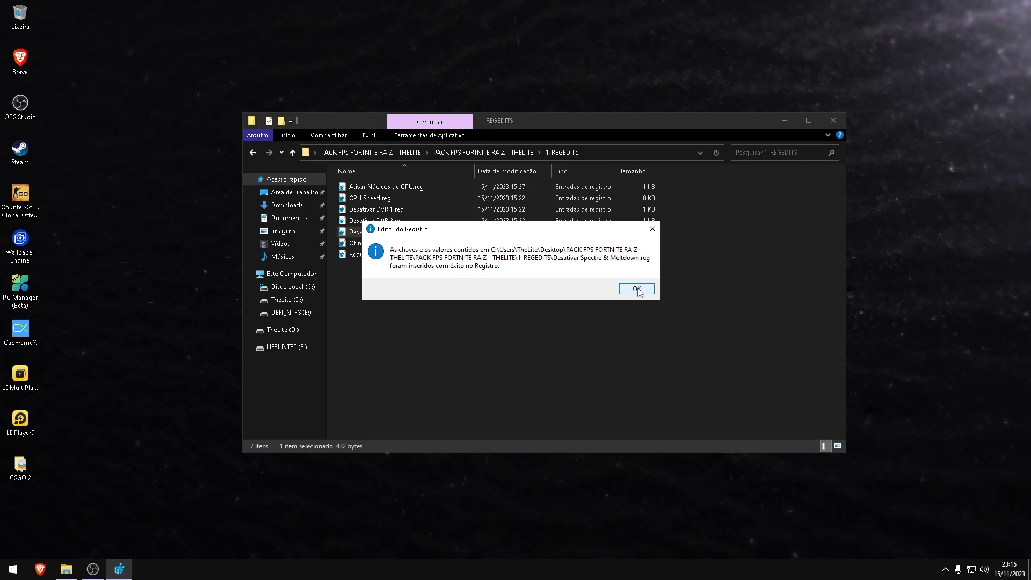
left_click(636, 289)
Step: Merge Otimizar Gerenciamento de Memória.reg into the registry
left_click(372, 243)
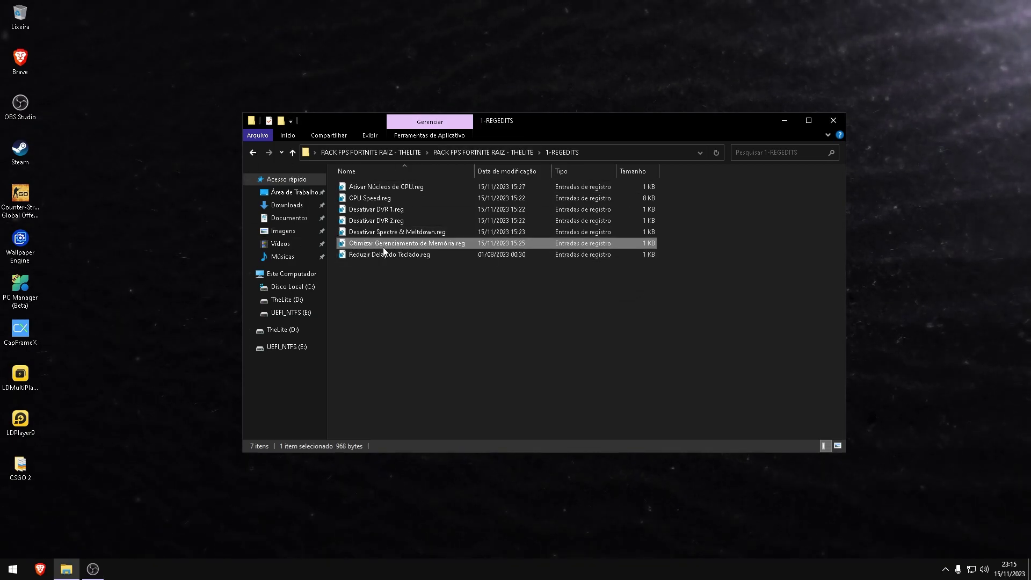
double_click(474, 243)
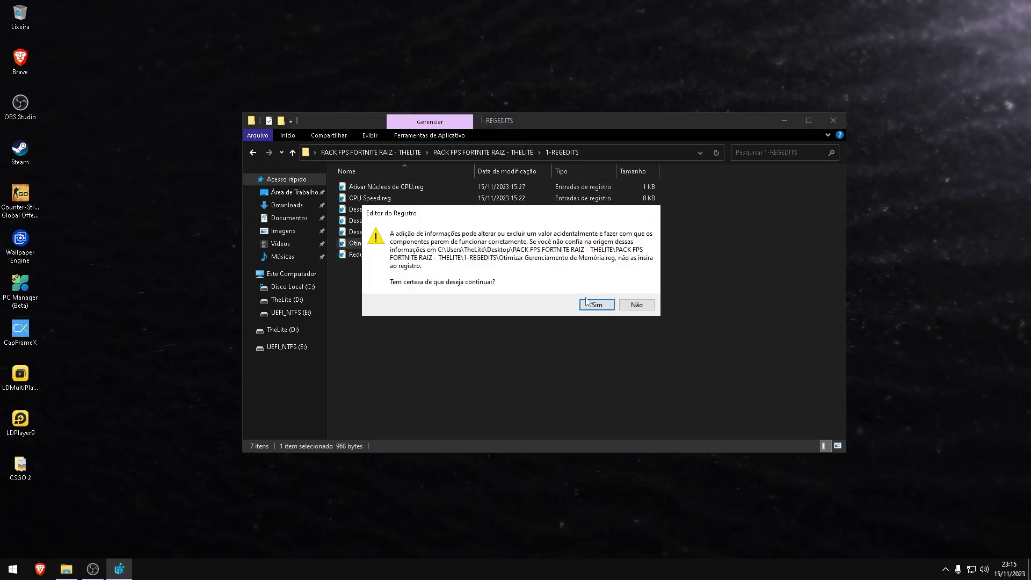
left_click(596, 304)
left_click(636, 286)
Step: Merge Reduzir Delay do Teclado.reg into the registry
left_click(380, 255)
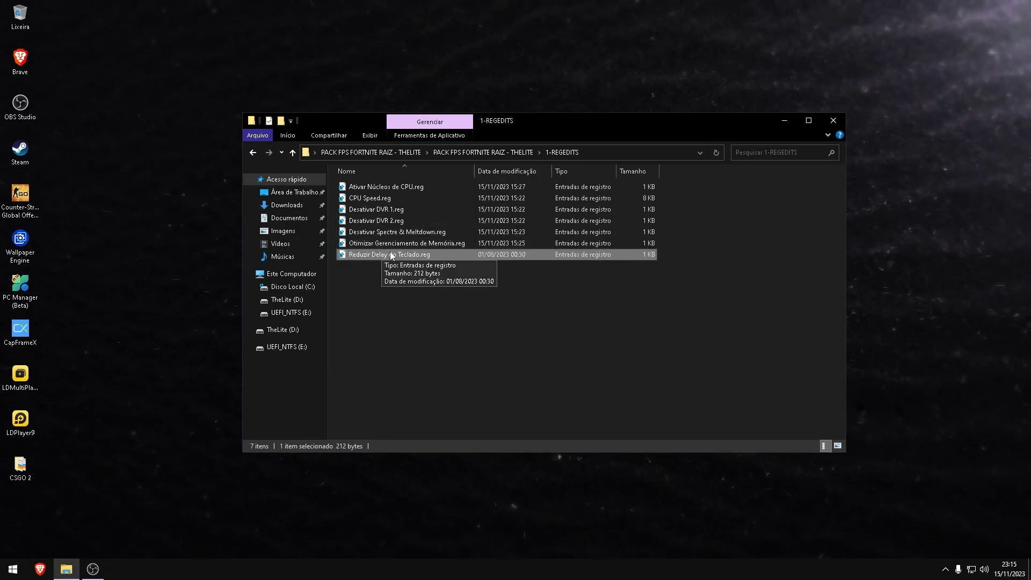
double_click(430, 255)
left_click(597, 300)
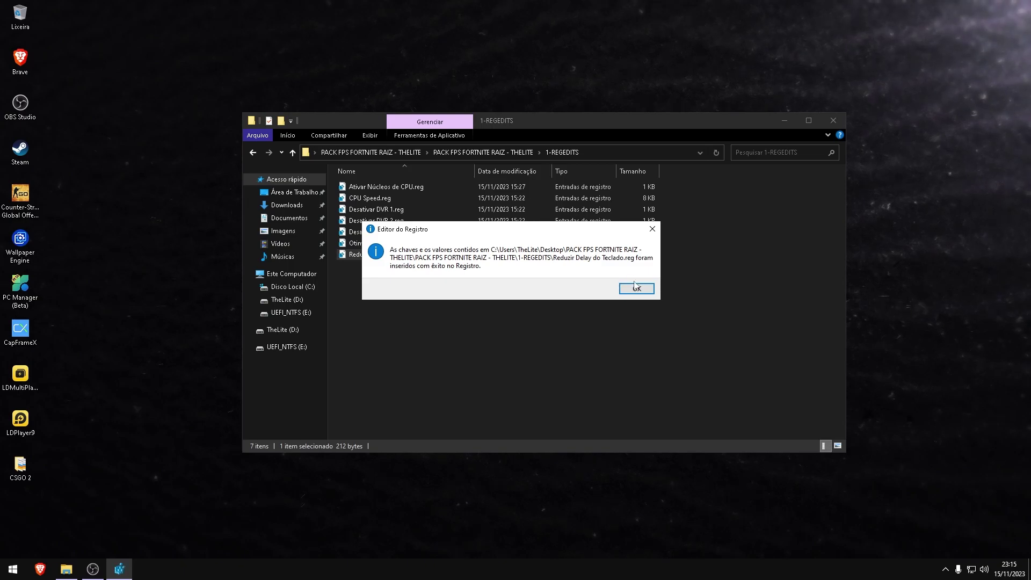
left_click(638, 287)
Step: Return to the inner pack folder, open its 2-CMD folder and select the HD - SSD Tweaks subfolder
key("ctrl+a")
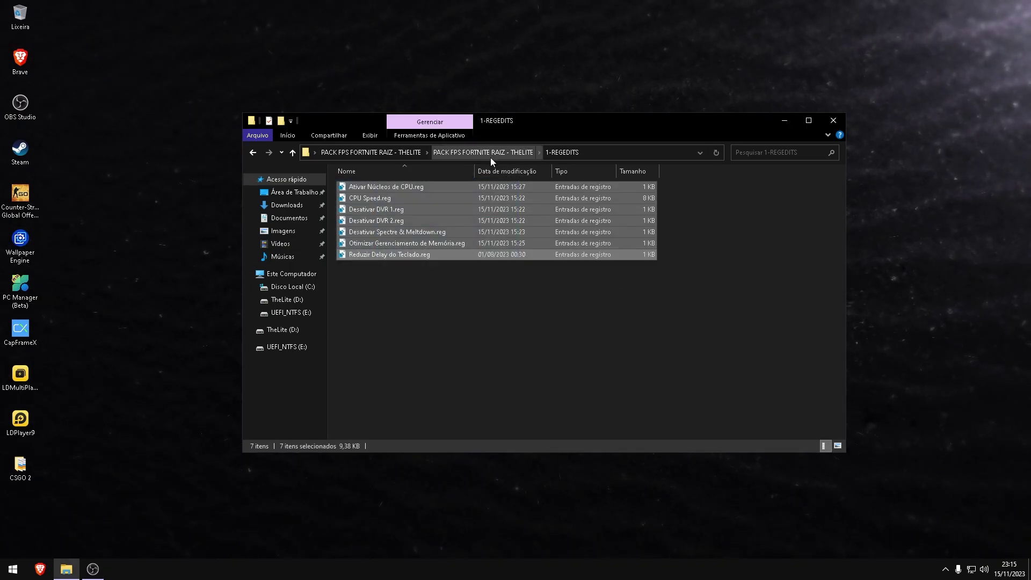
left_click(463, 154)
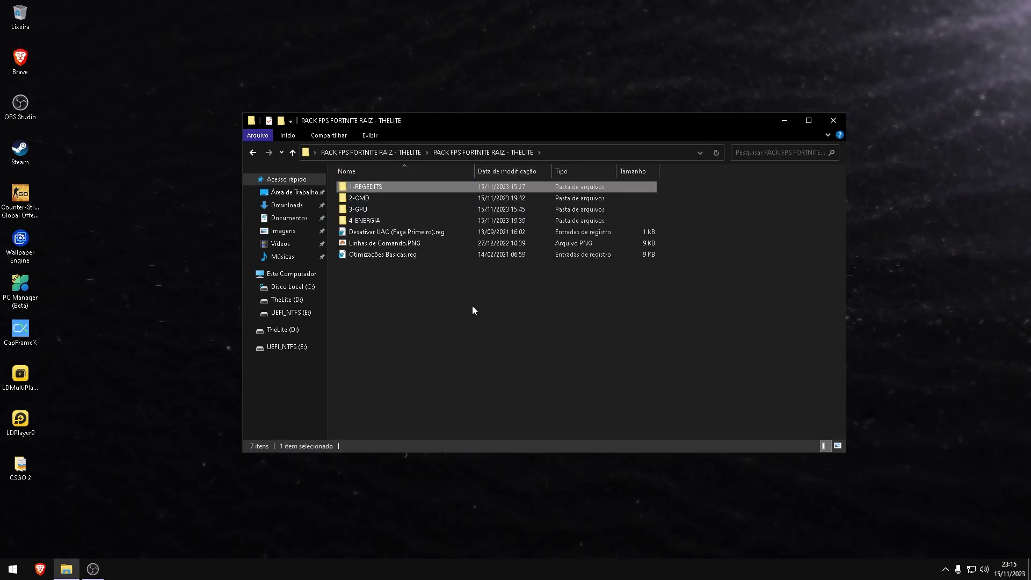
left_click(356, 200)
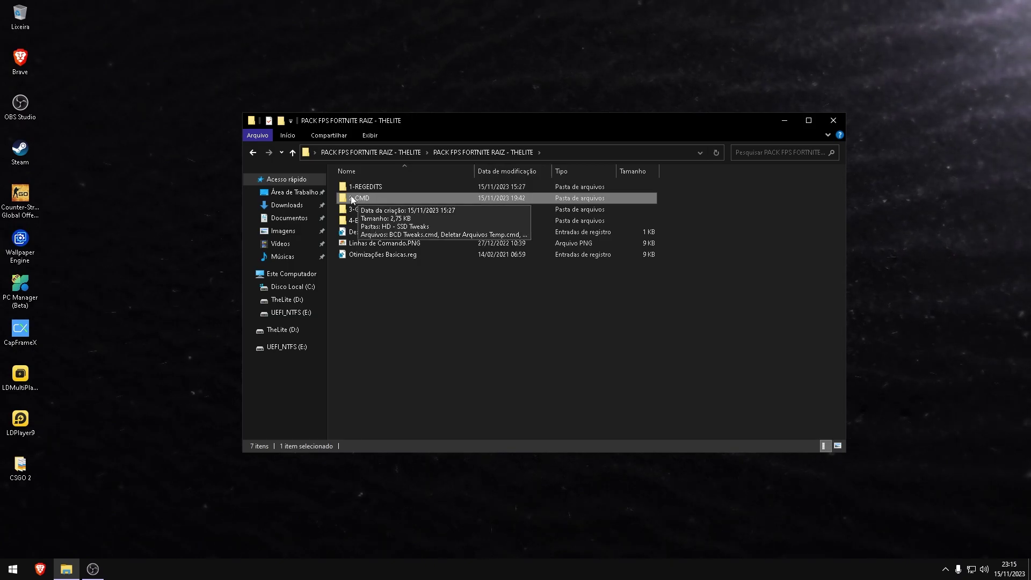
double_click(342, 200)
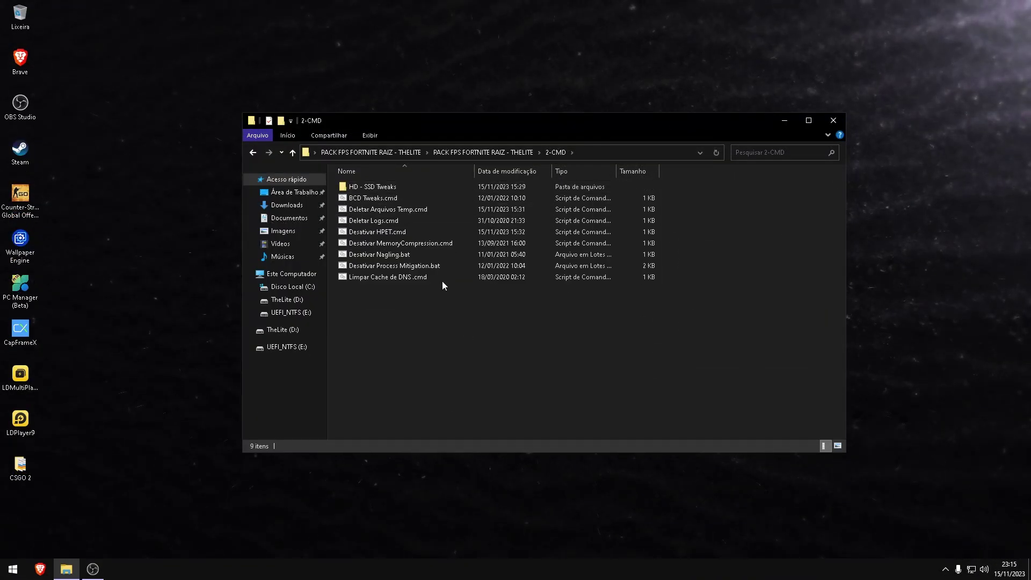
left_click(359, 186)
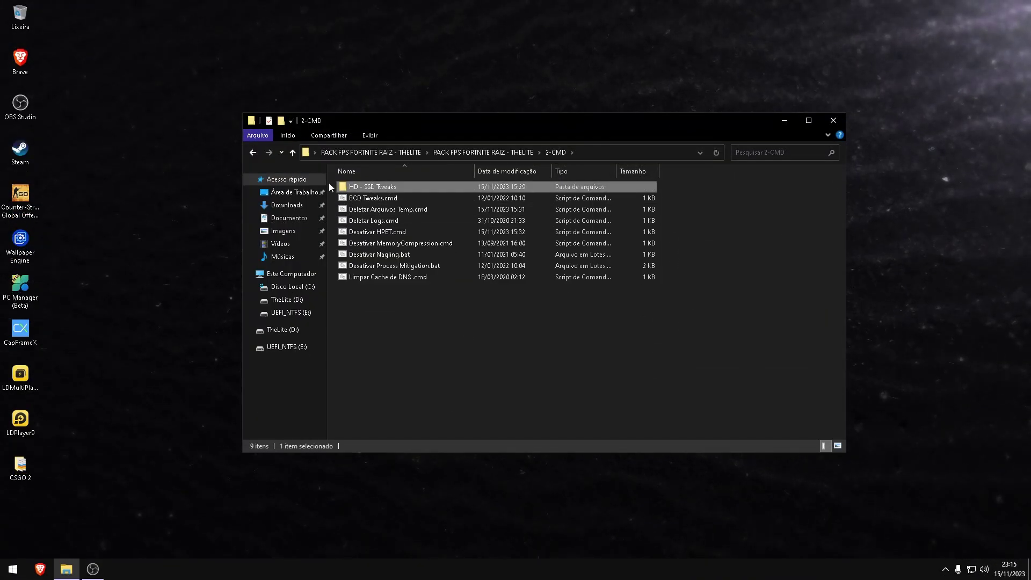
Step: Open the HD - SSD Tweaks folder and examine the HDD Tweak.bat and SSD Tweak.bat scripts and the available file actions
double_click(390, 189)
left_click_drag(414, 290, 330, 176)
left_click(424, 249)
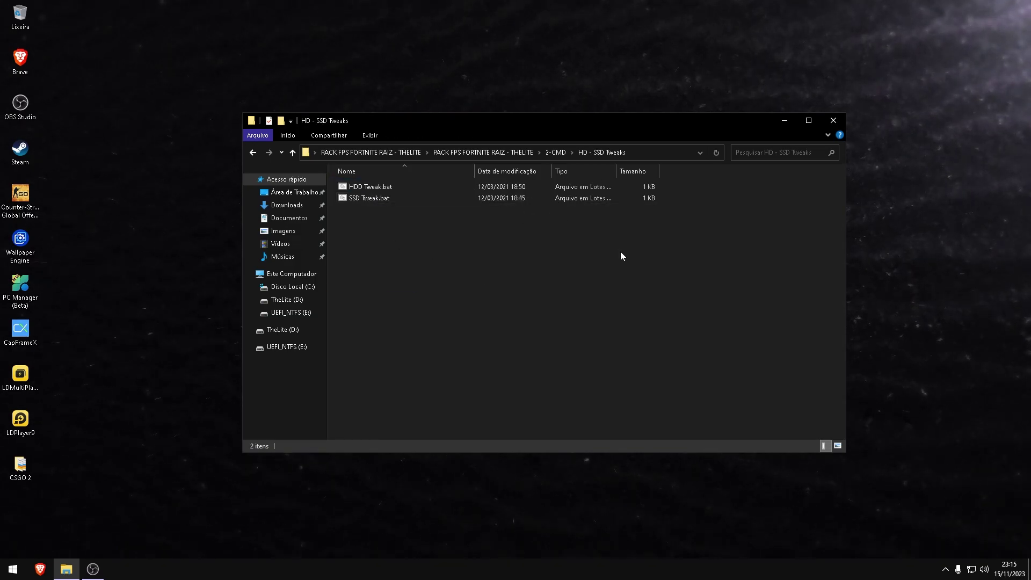
left_click_drag(623, 227, 383, 202)
left_click(382, 202)
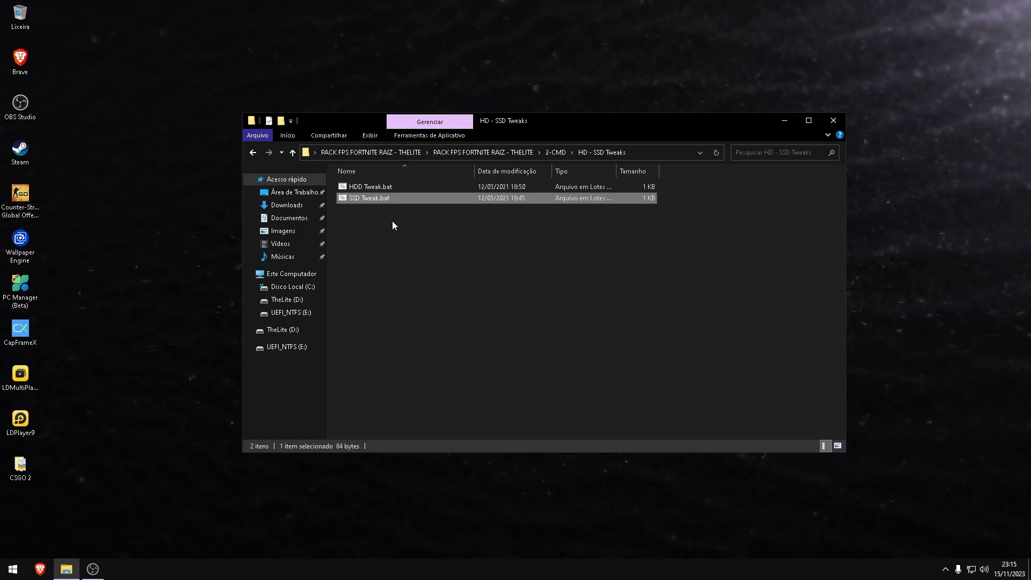
mouse_move(381, 200)
left_mouse_down()
mouse_move(394, 202)
mouse_move(362, 205)
mouse_move(380, 207)
mouse_move(359, 186)
mouse_move(368, 161)
mouse_move(374, 189)
left_mouse_up()
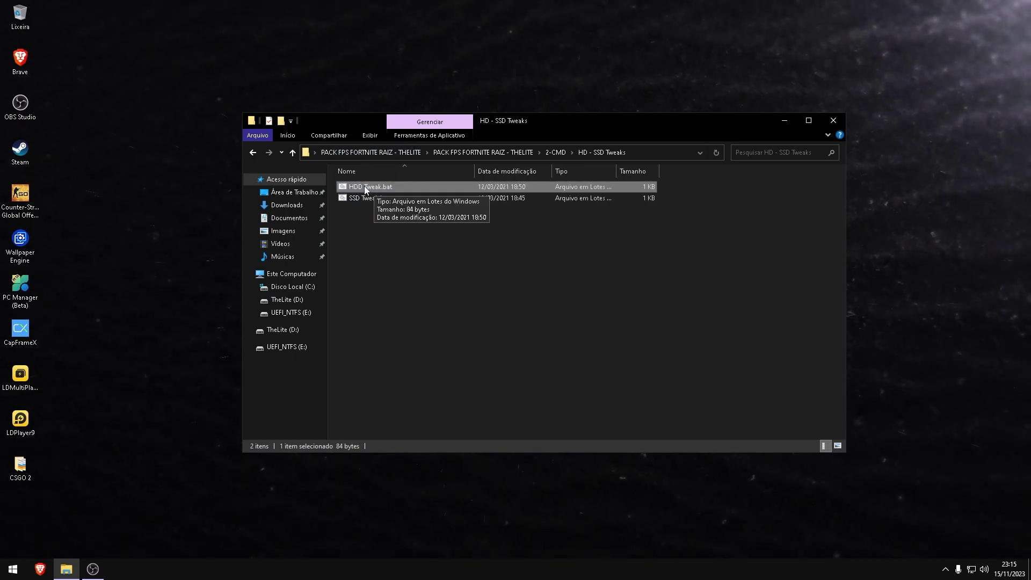
left_click_drag(386, 195, 353, 250)
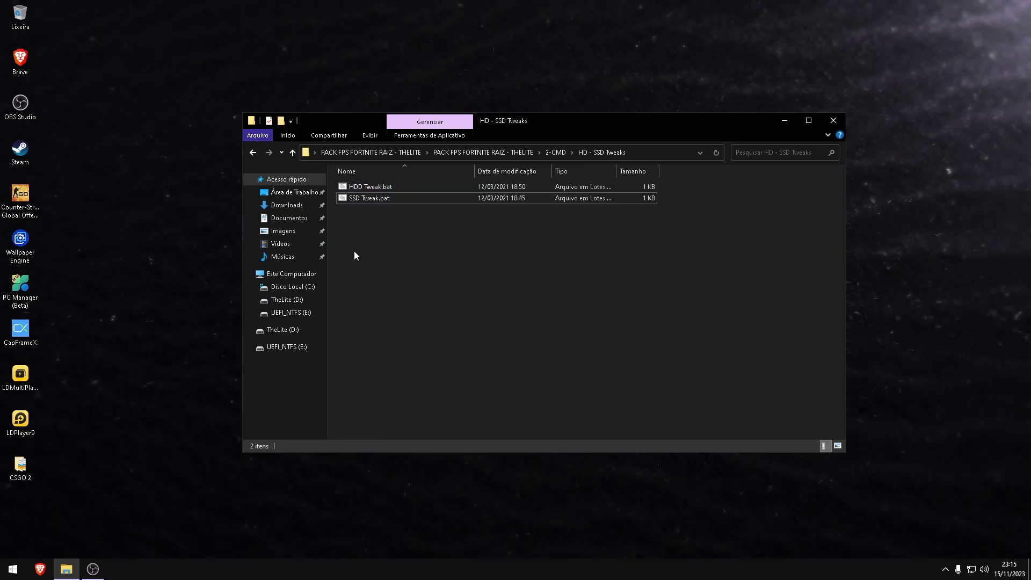
left_click(378, 199)
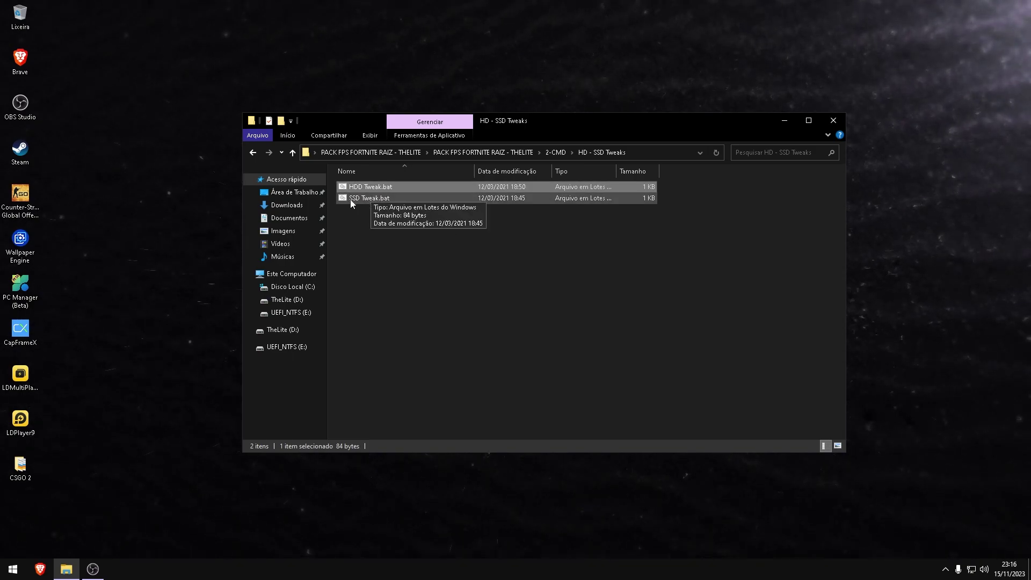
left_click_drag(372, 203, 376, 200)
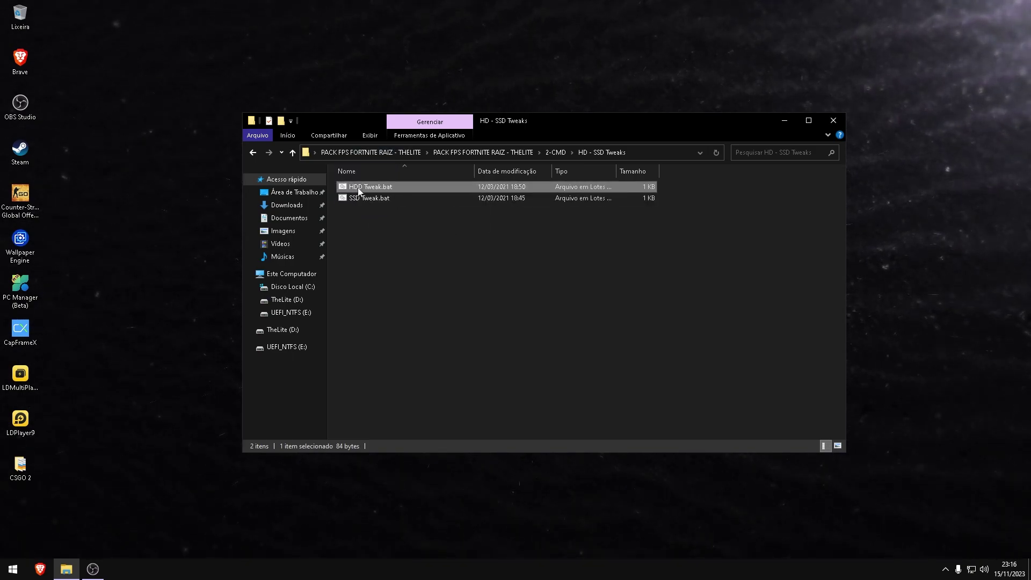
right_click(374, 188)
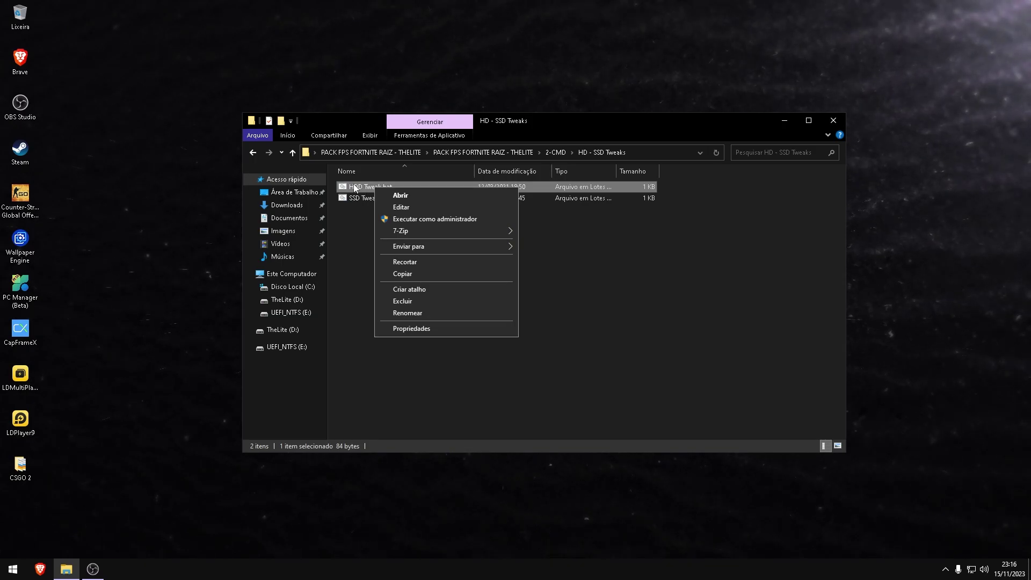
key("Escape")
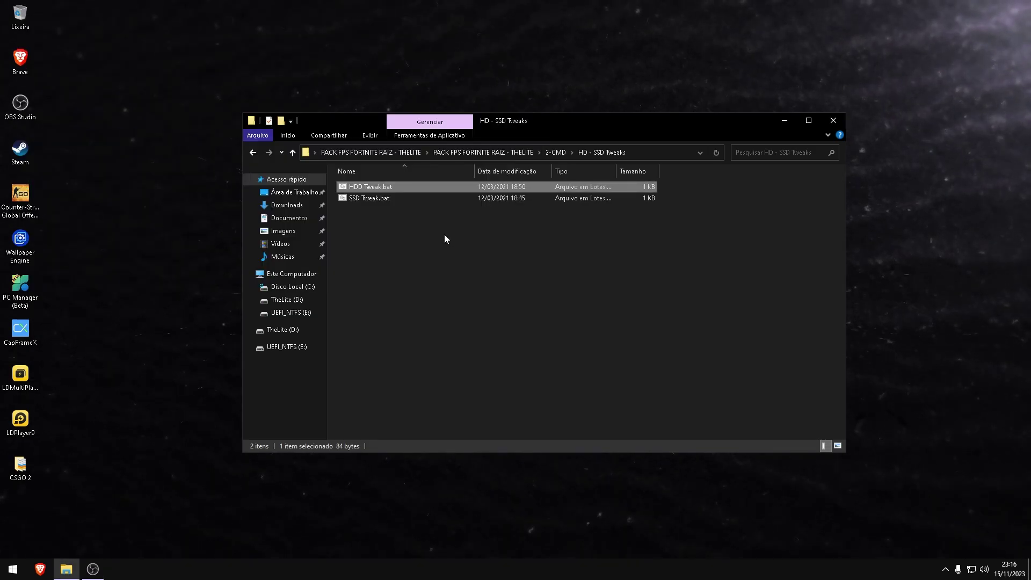
double_click(429, 135)
left_click(827, 135)
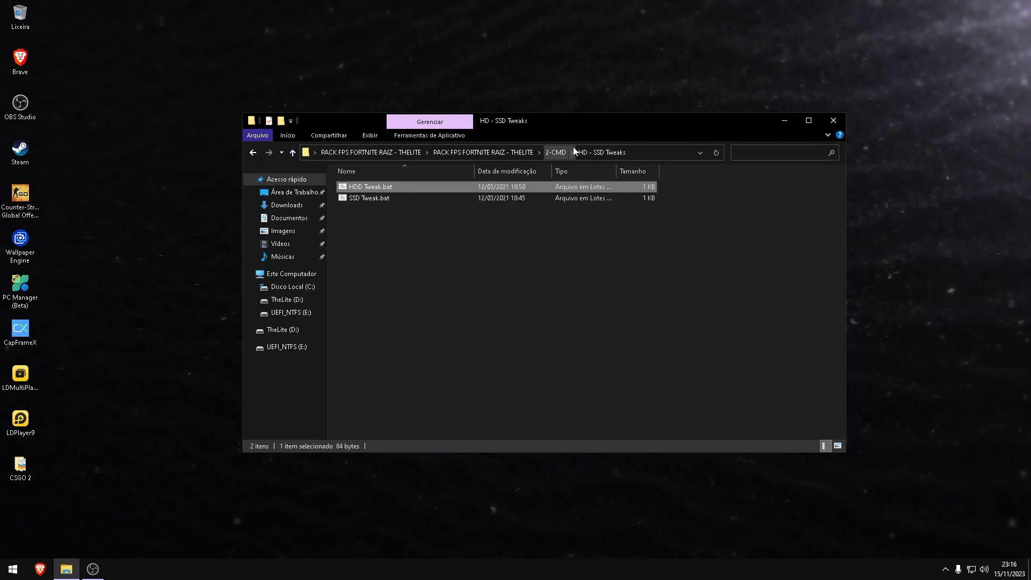
Step: Return to the 2-CMD folder and open BCD Tweaks.cmd in Notepad to examine its commands, closing it unchanged
left_click(556, 152)
left_click(382, 199)
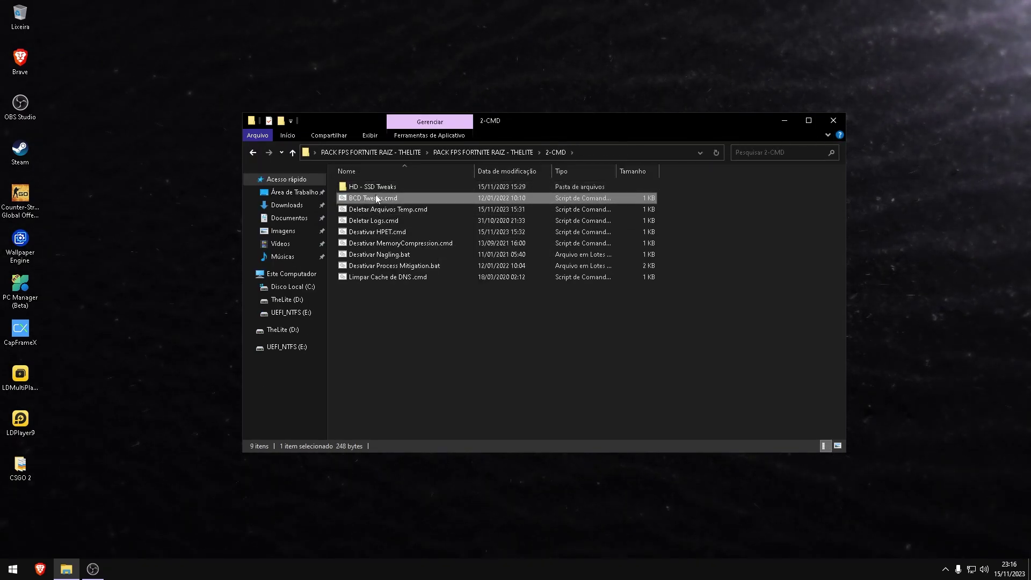
right_click(401, 199)
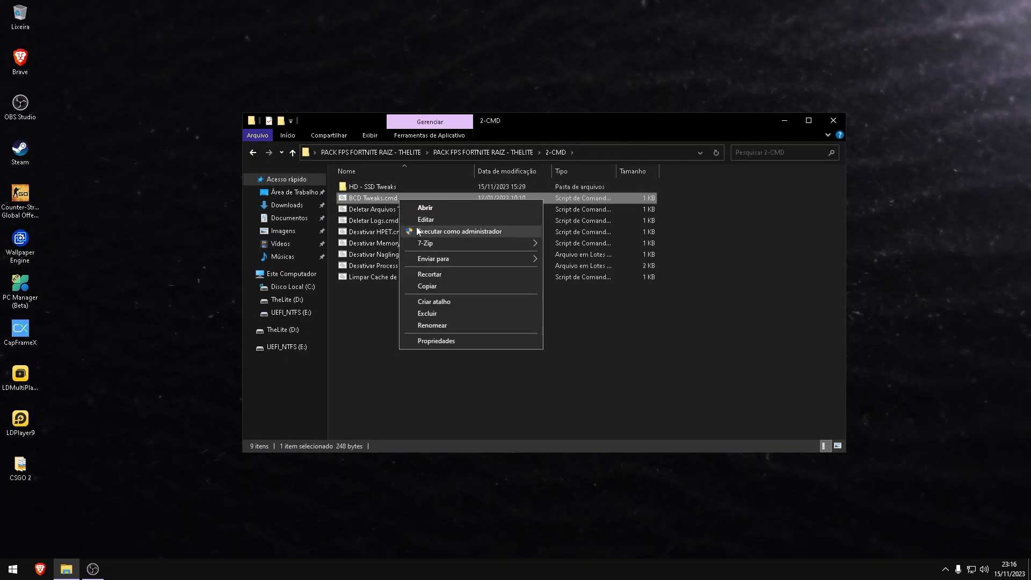
left_click(416, 218)
left_click_drag(250, 84, 358, 96)
left_click(344, 84)
triple_click(344, 85)
left_click(401, 95)
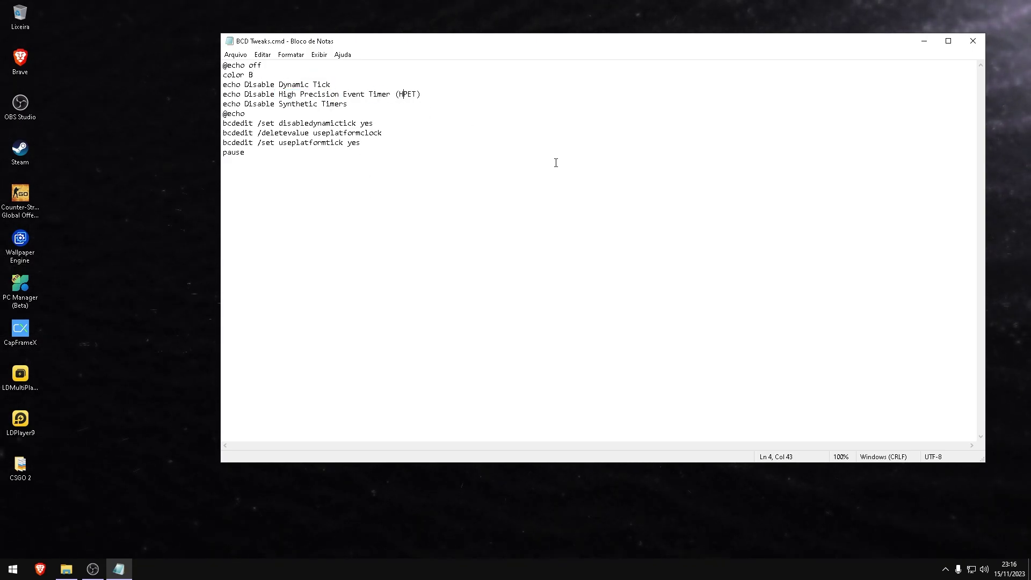
left_click(973, 41)
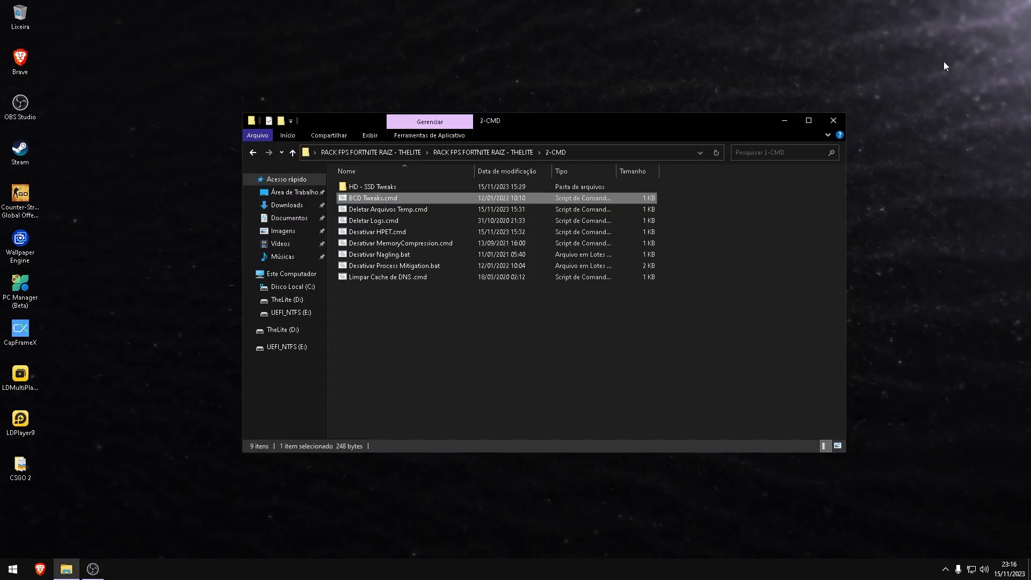
Step: Run BCD Tweaks.cmd as administrator and dismiss its console window
right_click(474, 197)
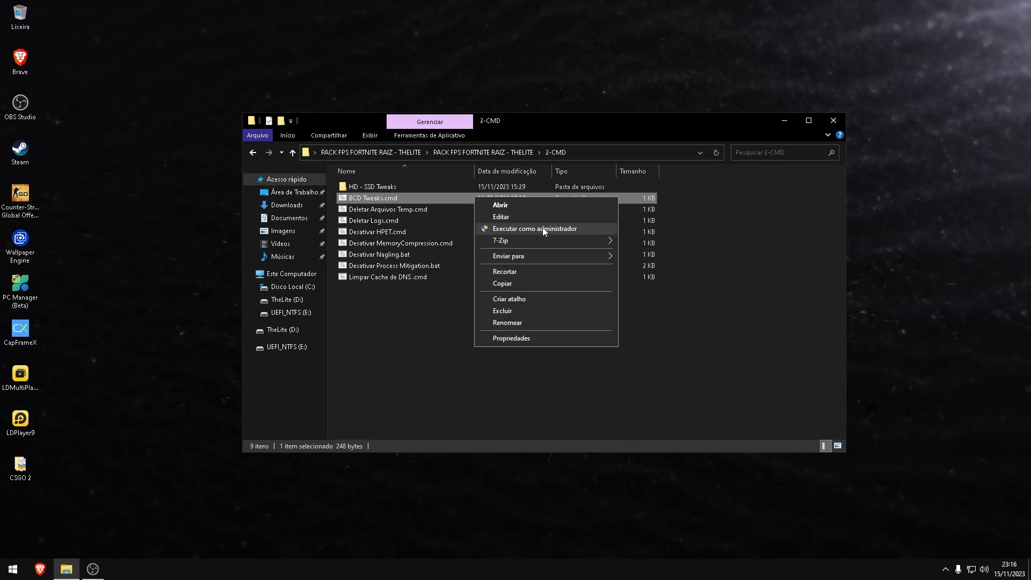
left_click(517, 228)
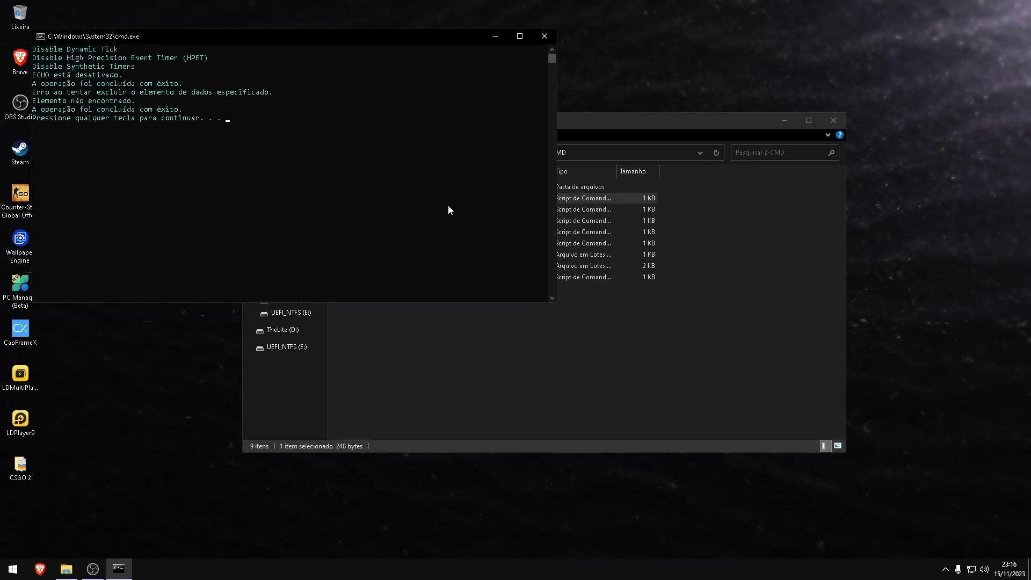
left_click_drag(228, 37, 495, 148)
left_click(460, 218)
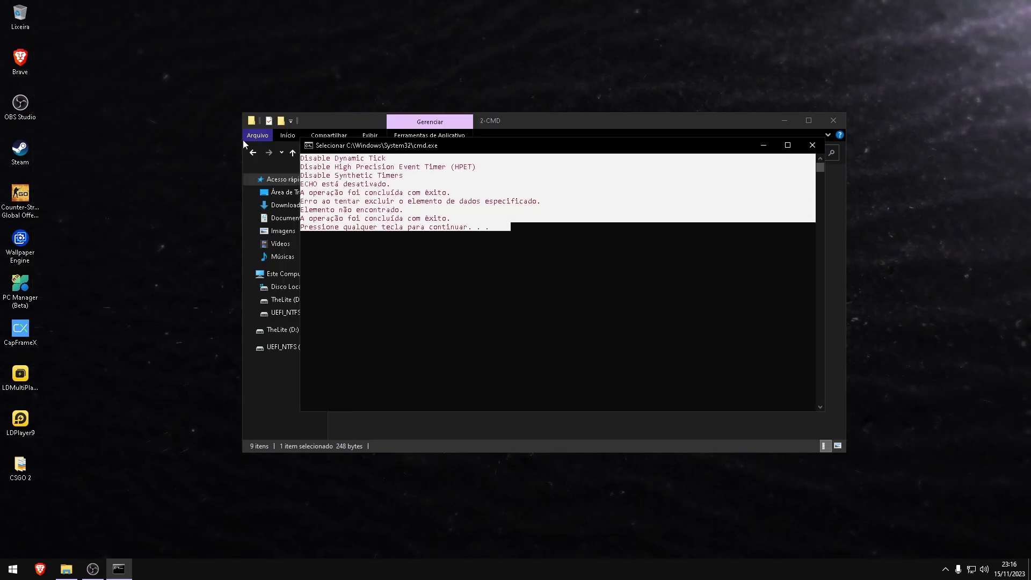
key("Return")
key("Return")
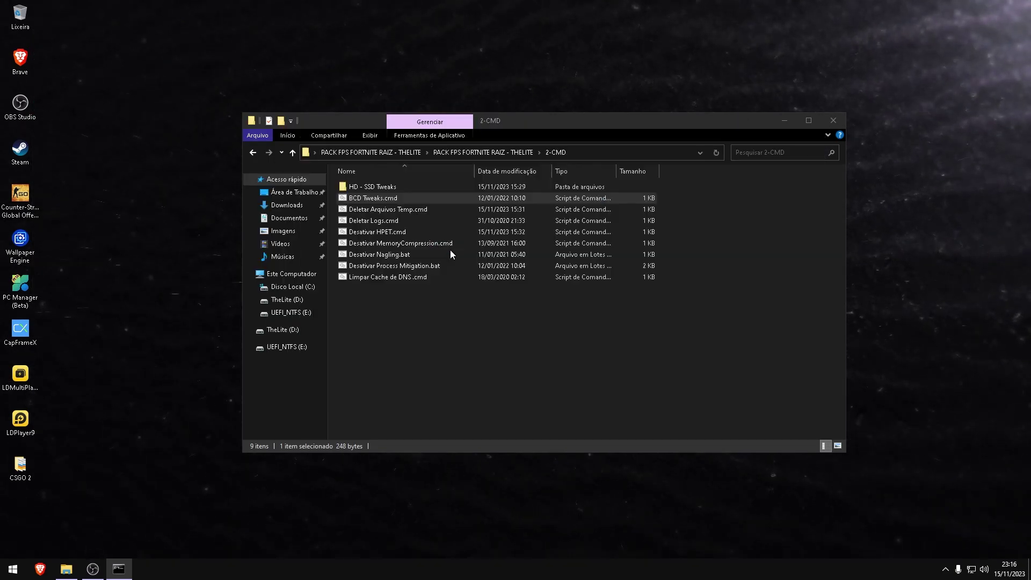
Step: Run Deletar Arquivos Temp.cmd as administrator and dismiss its console once the script has finished
left_click(394, 209)
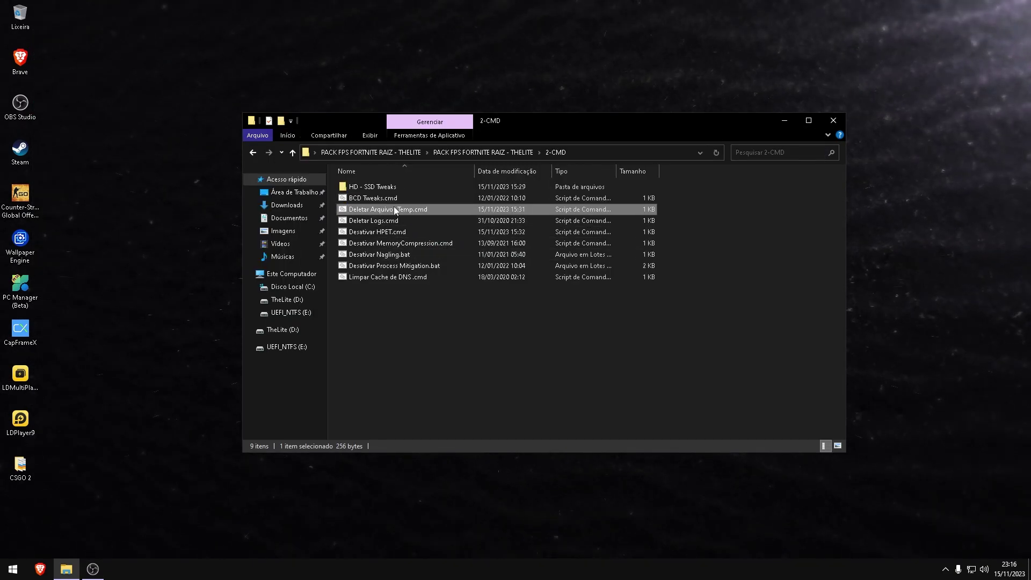
right_click(433, 209)
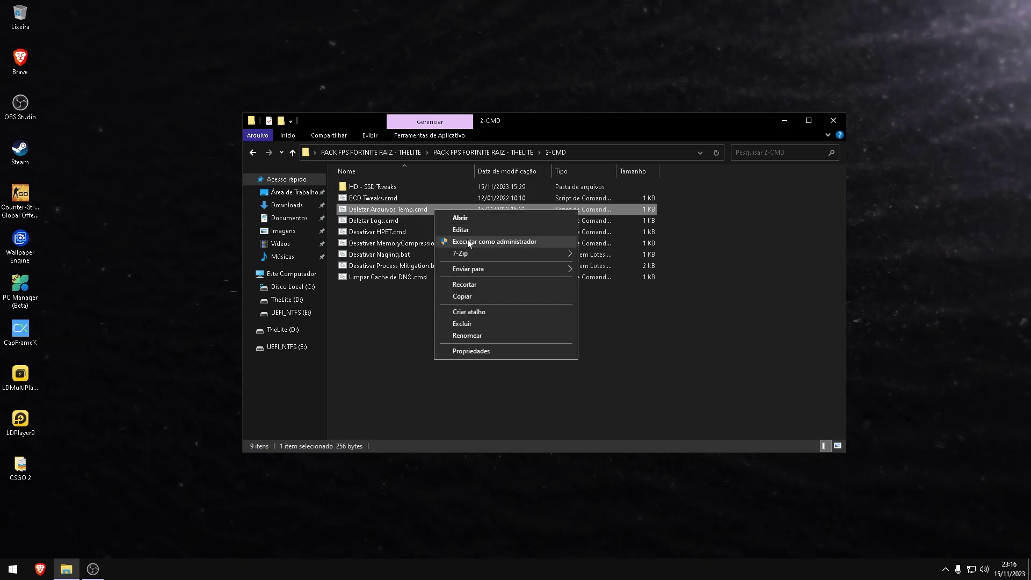
left_click(467, 241)
left_click_drag(218, 45, 487, 194)
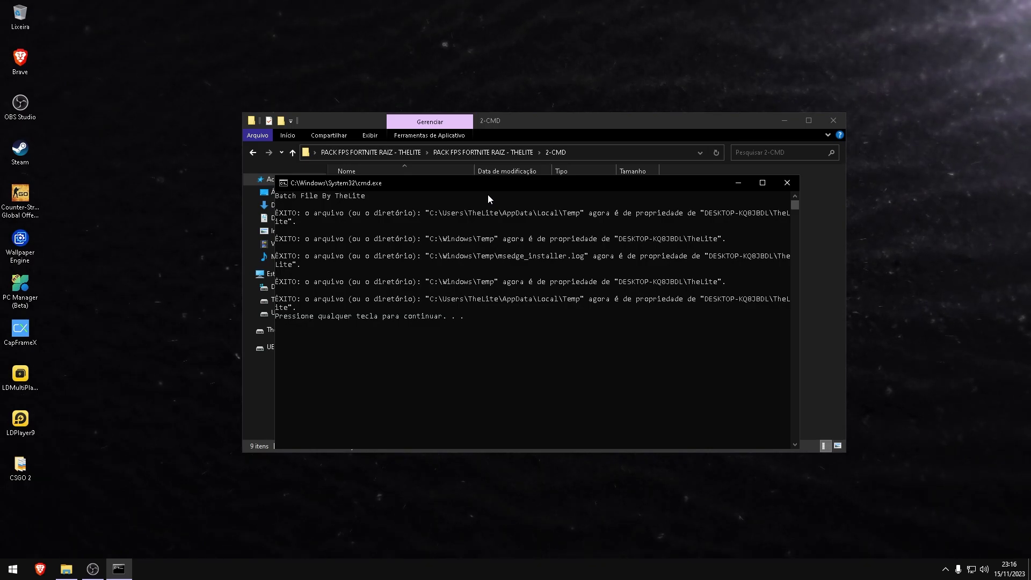
key("Return")
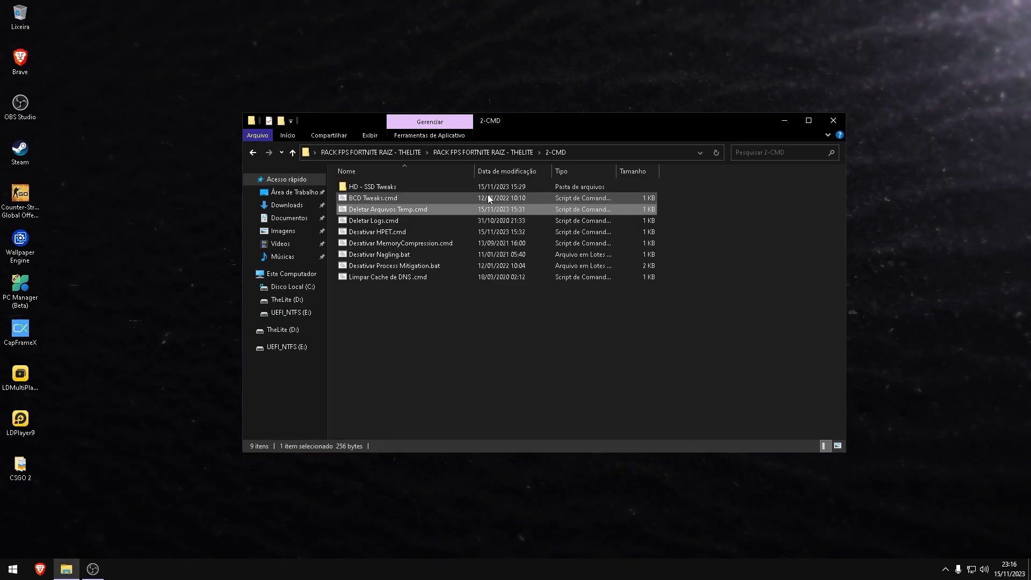
Step: Run Deletar Logs.cmd as administrator, let it delete the log files and dismiss its console
left_click(414, 221)
right_click(410, 220)
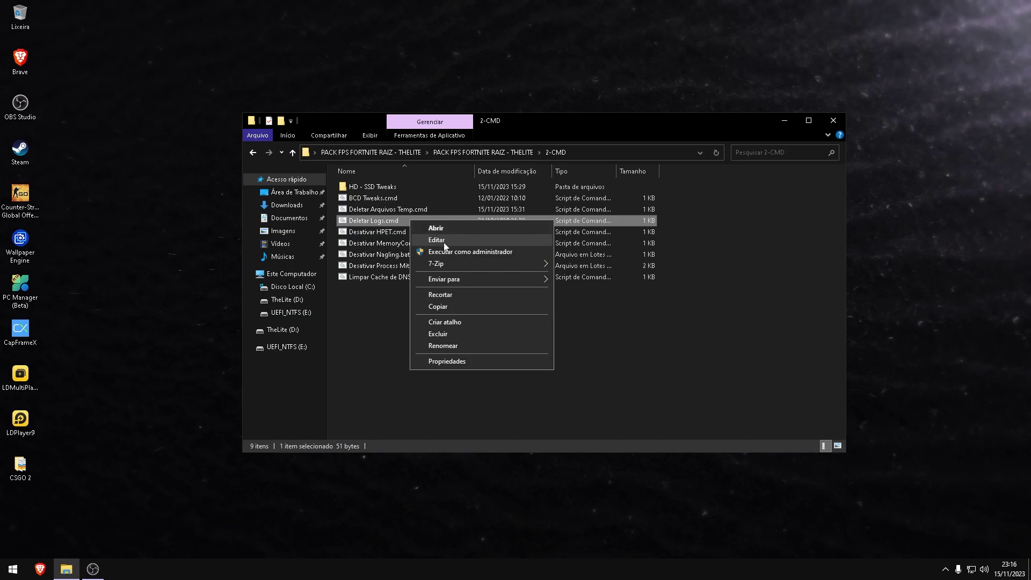
left_click(450, 251)
left_click_drag(288, 67, 504, 156)
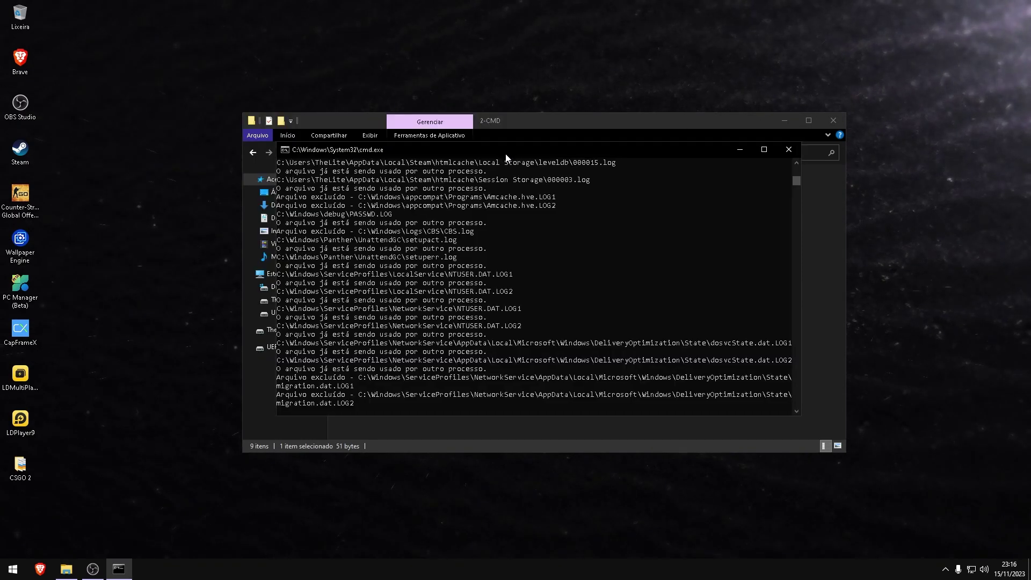
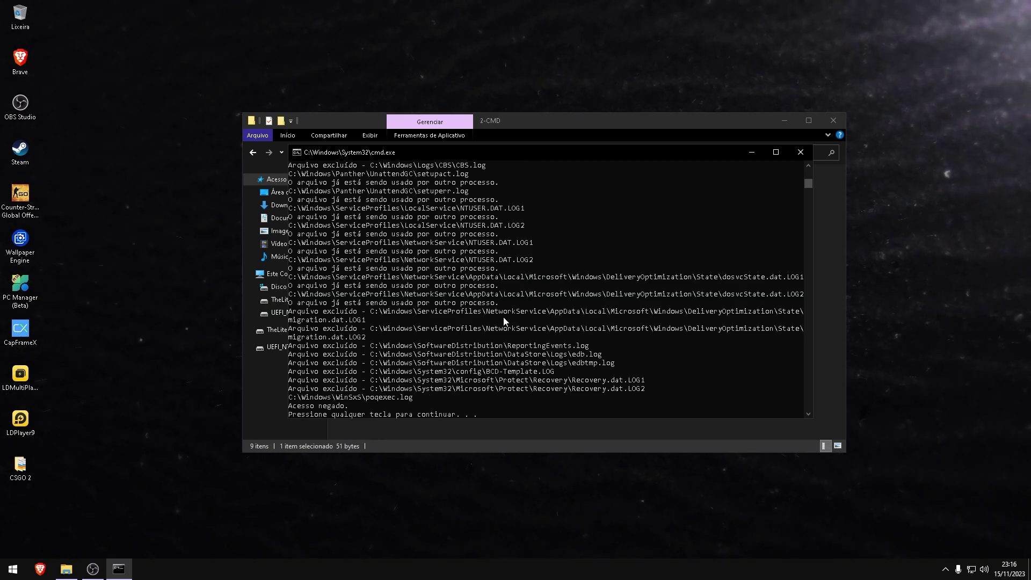
key("Return")
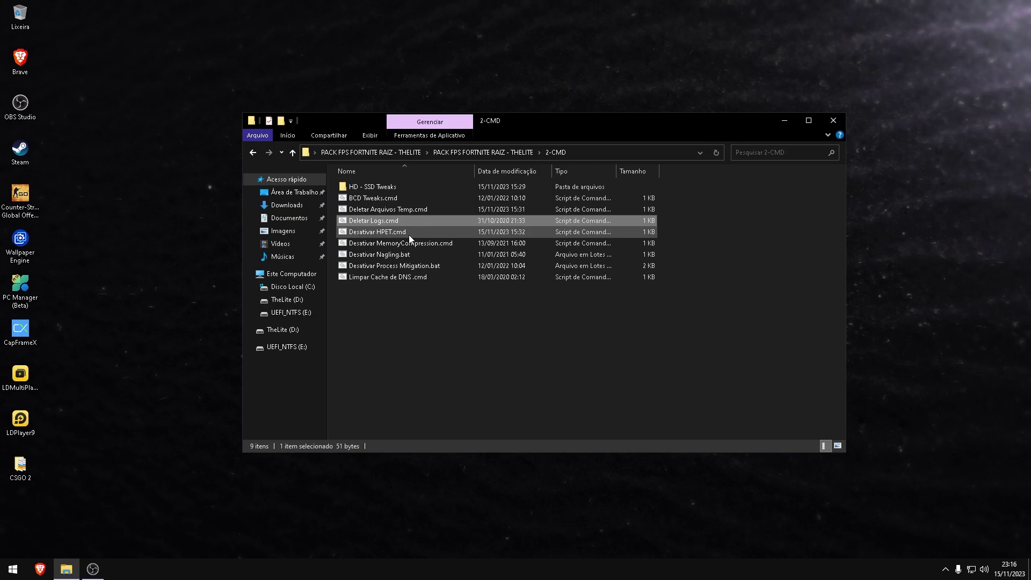
Step: Run Desativar HPET.cmd as administrator and dismiss its console window
left_click(367, 235)
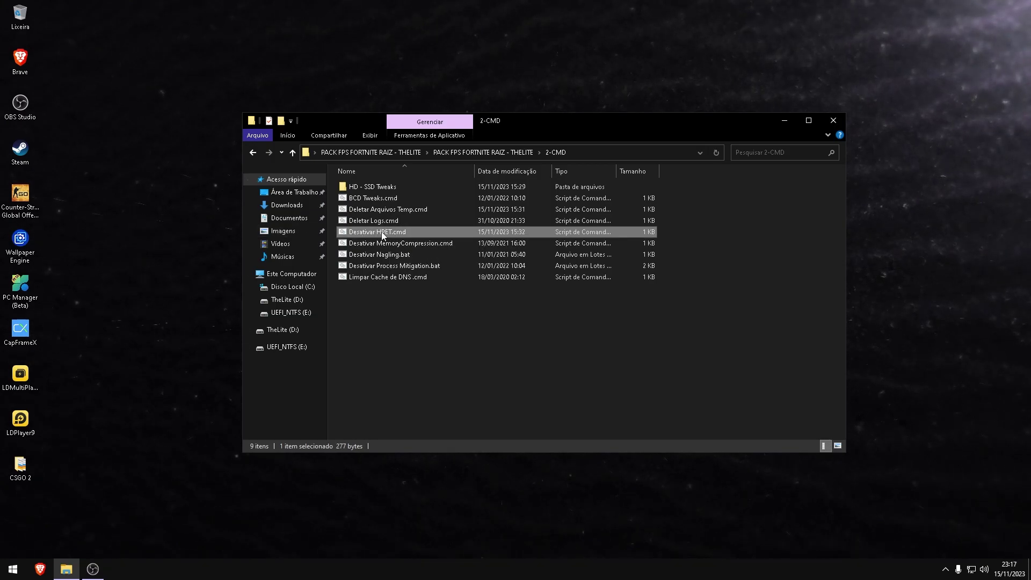
right_click(416, 231)
left_click(443, 263)
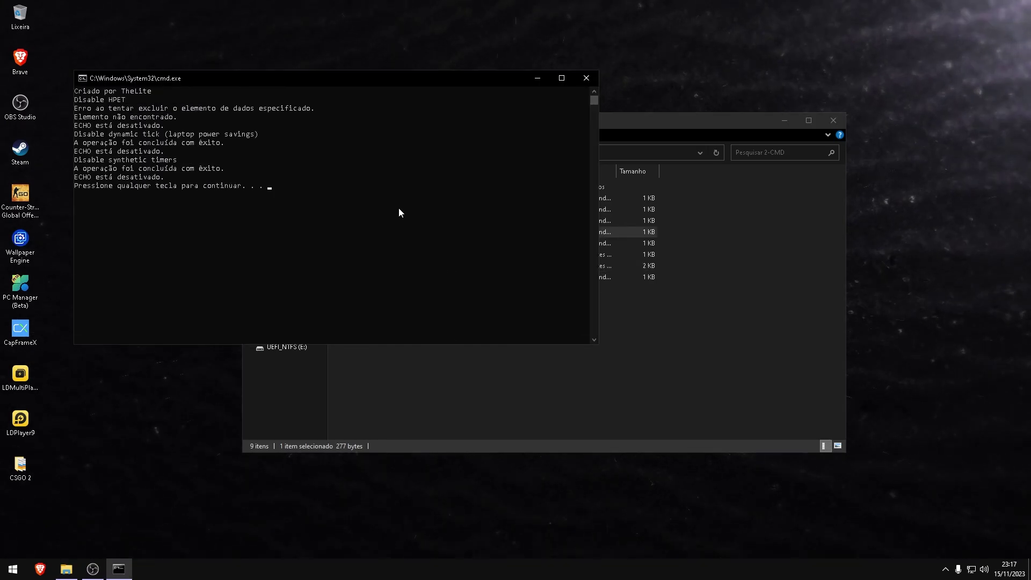
key("Return")
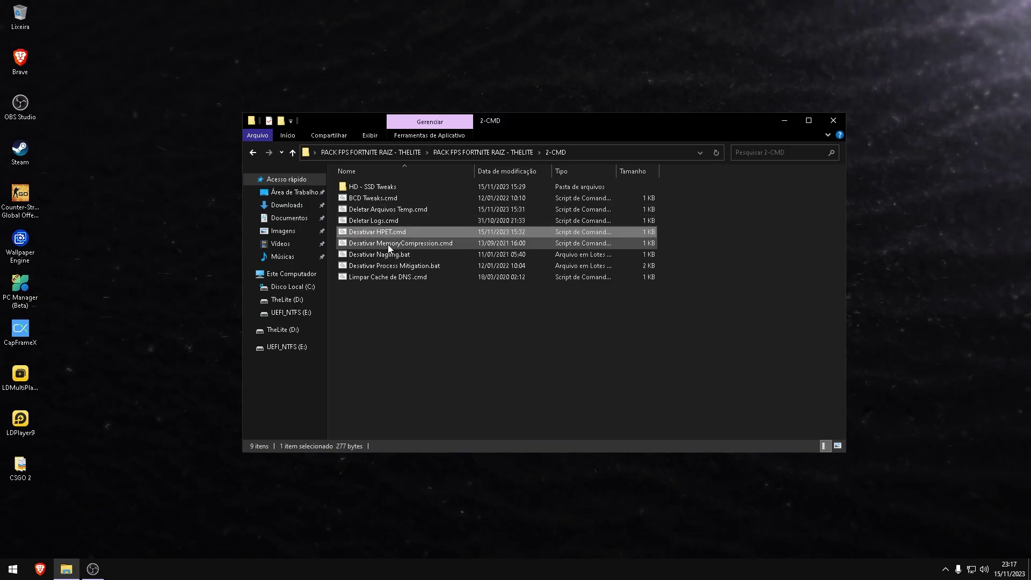
Step: Run Desativar MemoryCompression.cmd as administrator, wait for it to finish and dismiss its console
left_click(406, 243)
right_click(446, 243)
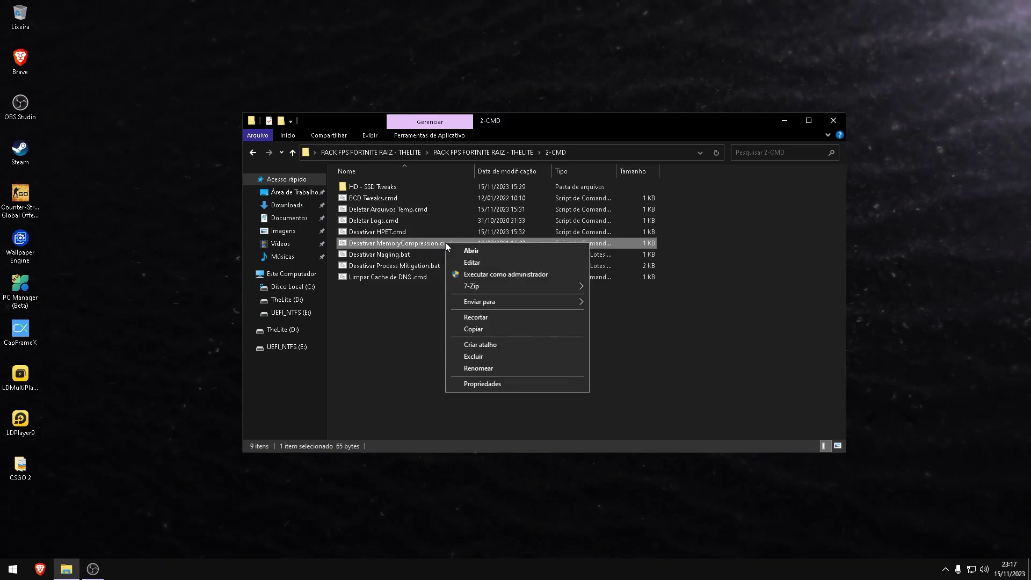
left_click(489, 278)
left_click_drag(381, 92, 602, 156)
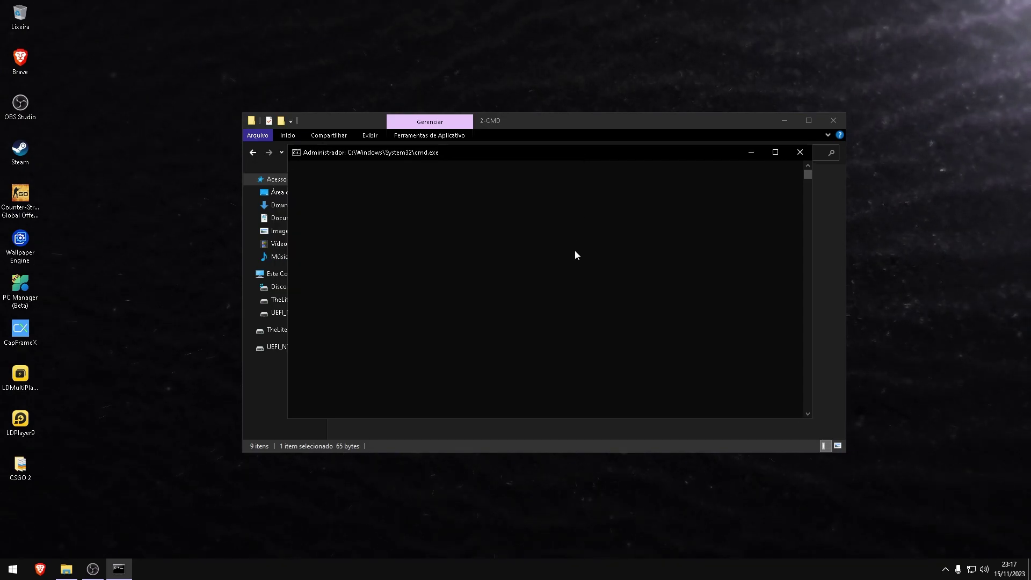
mouse_move(492, 155)
left_mouse_down()
mouse_move(503, 317)
mouse_move(495, 145)
left_mouse_up()
key("Return")
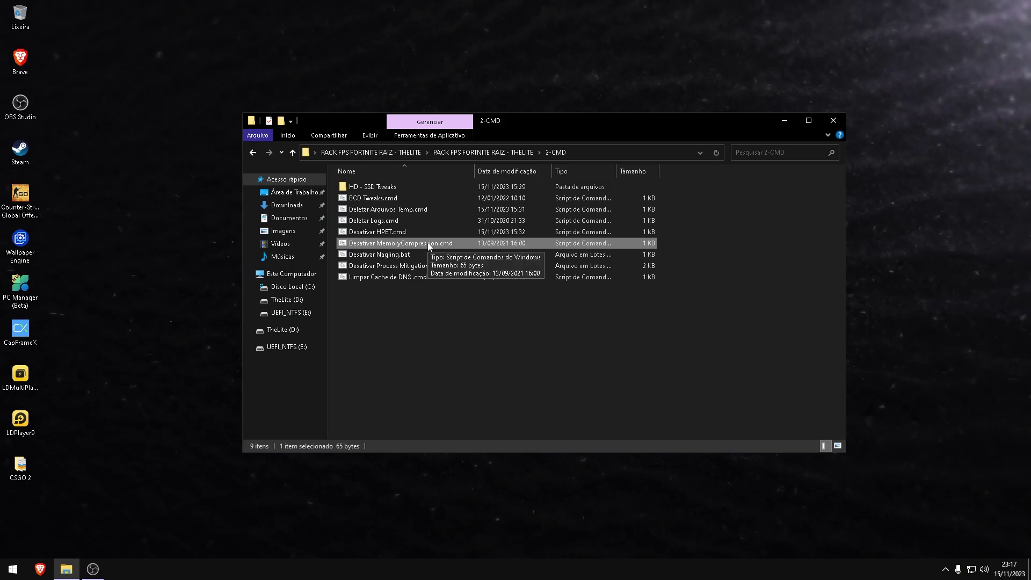
Step: Run Desativar Nagling.bat from the 2-CMD folder as administrator
left_click(398, 255)
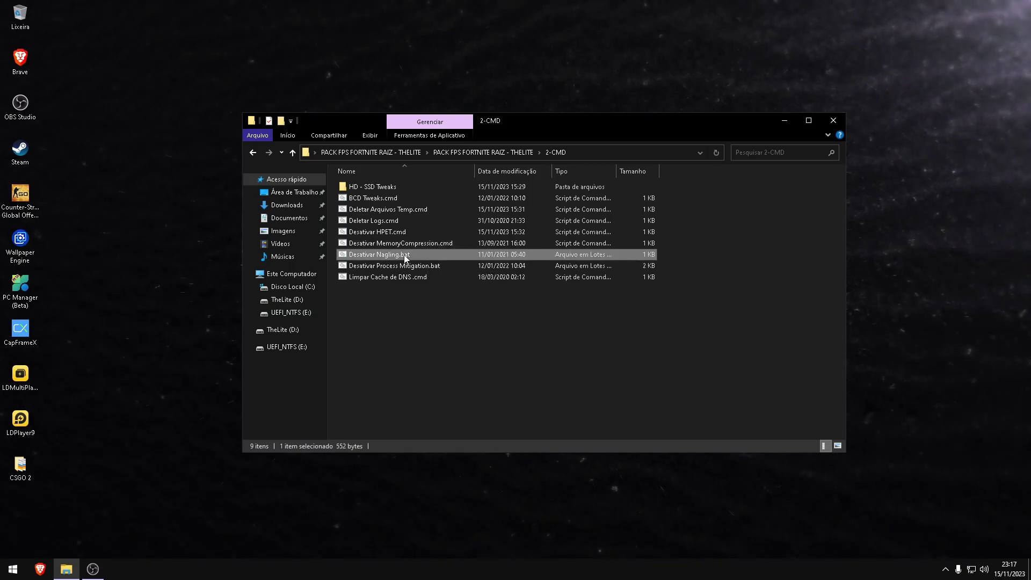
right_click(402, 254)
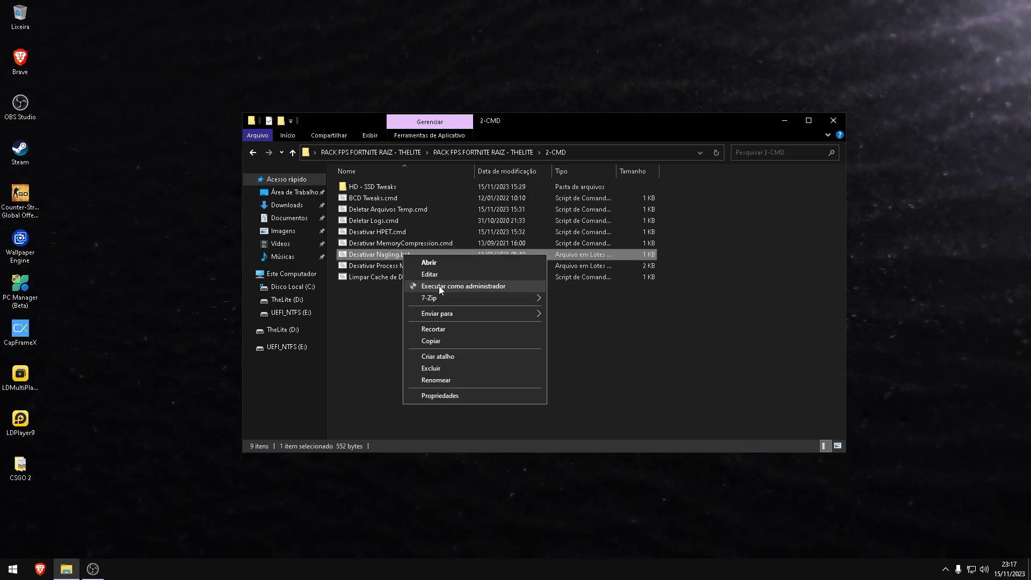
left_click(450, 290)
Step: Run Desativar Process Mitigation.bat as administrator, let it finish and dismiss its console window
left_click(397, 267)
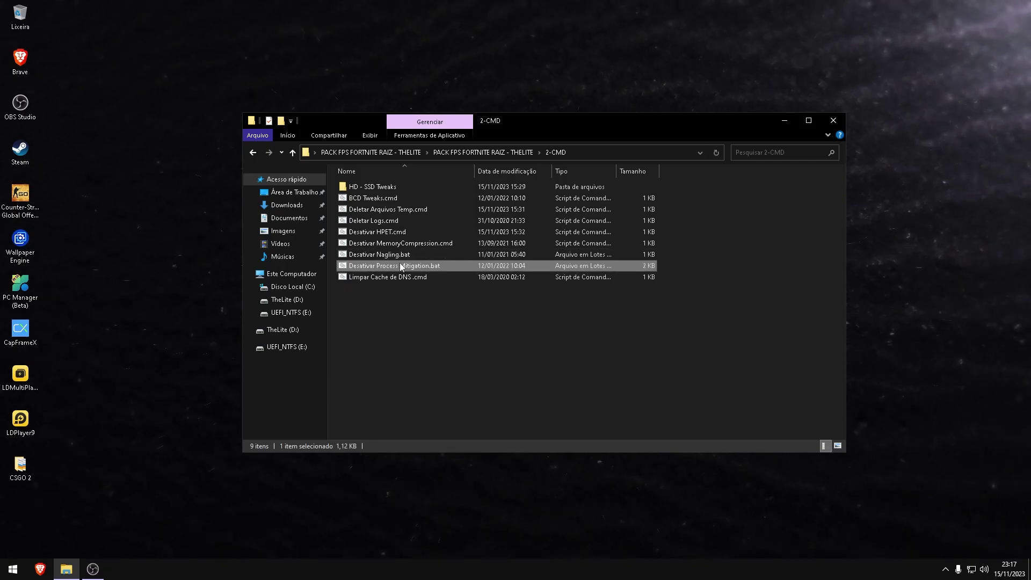
right_click(460, 265)
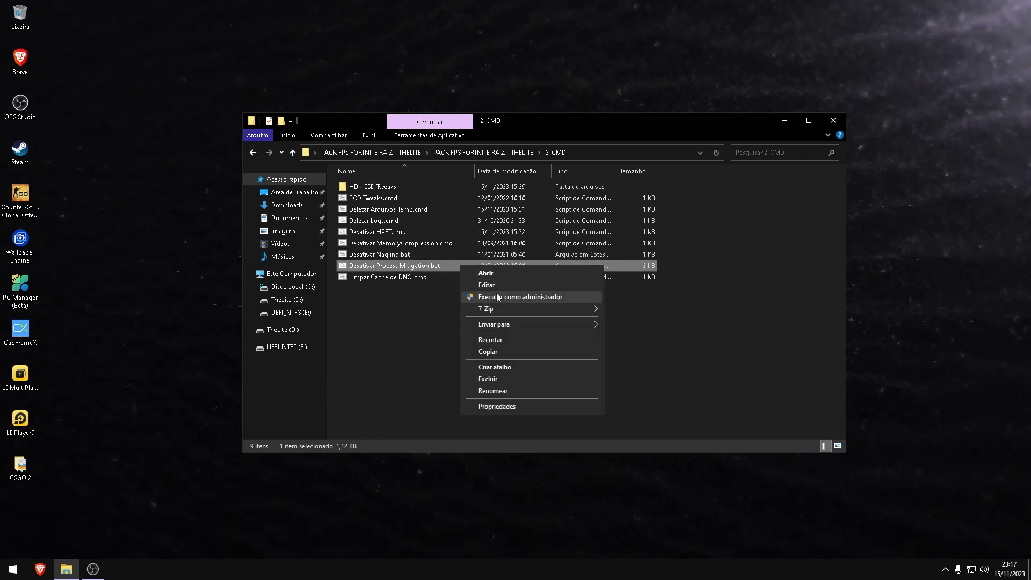
left_click(499, 296)
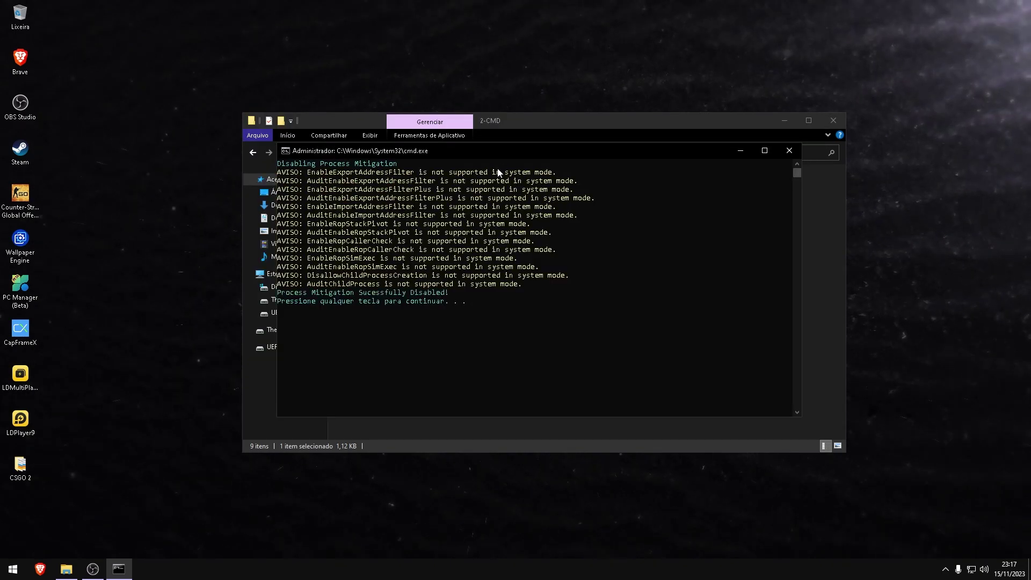
key("Return")
Step: Run Limpar Cache de DNS .cmd as administrator to flush the DNS cache and dismiss its console
left_click(389, 278)
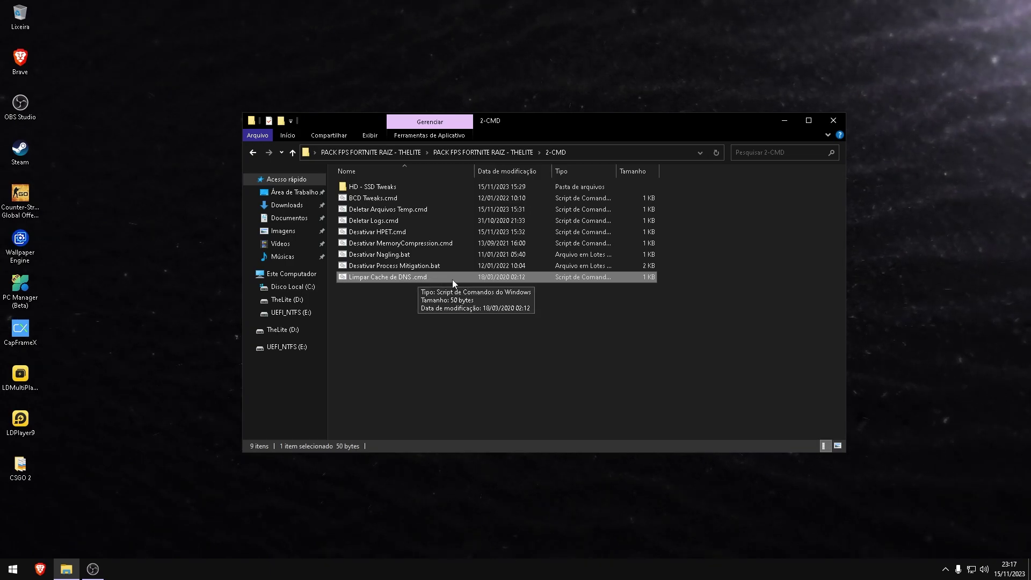
right_click(435, 279)
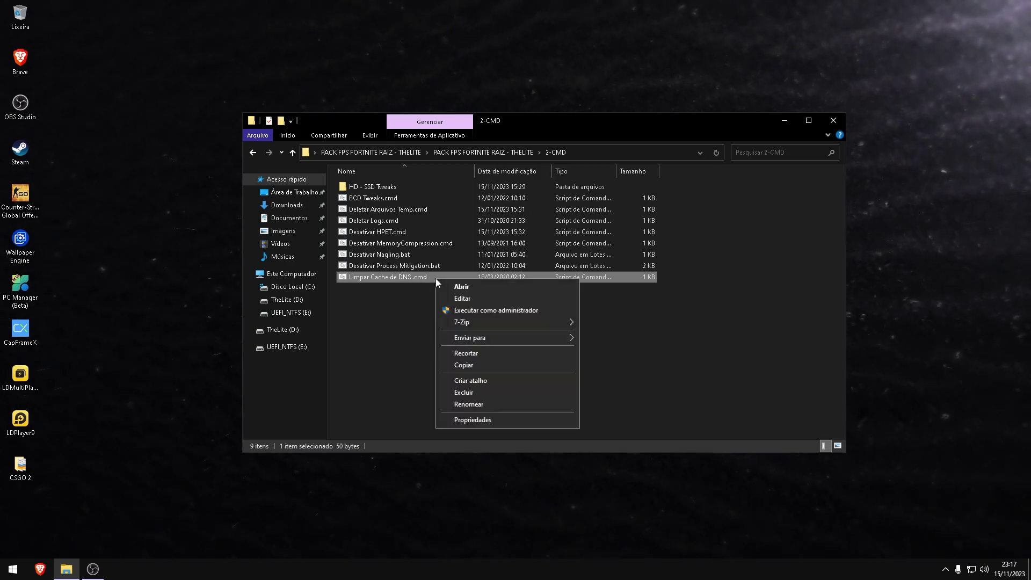
left_click(473, 310)
left_click_drag(327, 137, 521, 143)
key("Return")
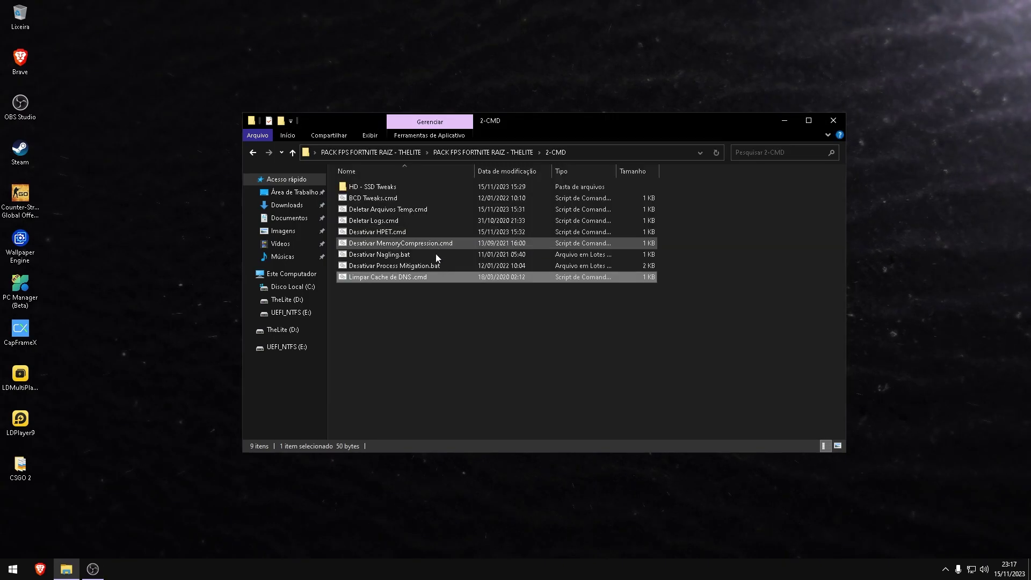
Step: Open Limpar Cache de DNS .cmd in the text editor to read its contents, and close it without changes
right_click(428, 278)
left_click(441, 296)
triple_click(405, 85)
left_click(963, 44)
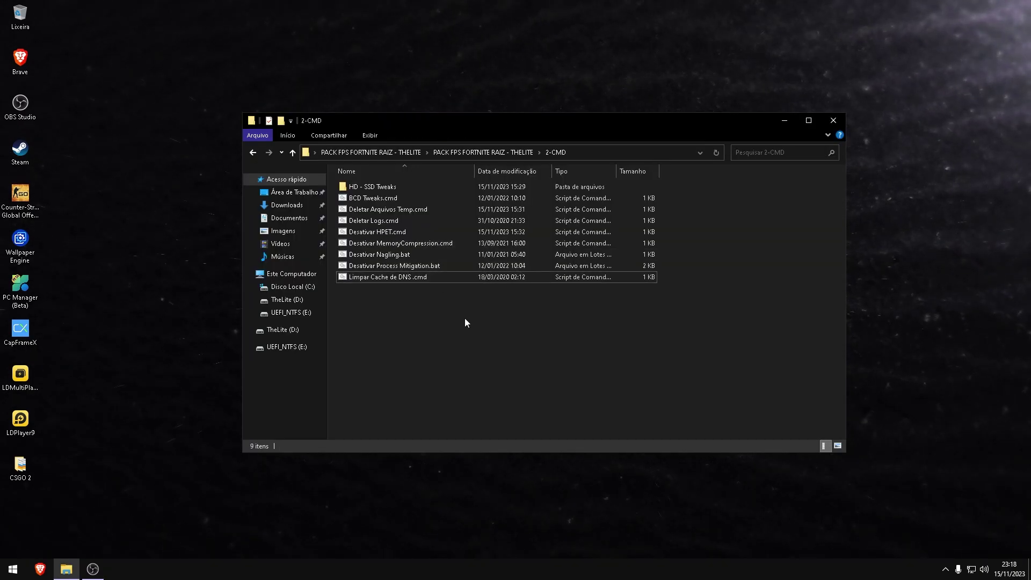
Step: Look into the HD - SSD Tweaks folder, and open the pack's 3-GPU folder
double_click(372, 187)
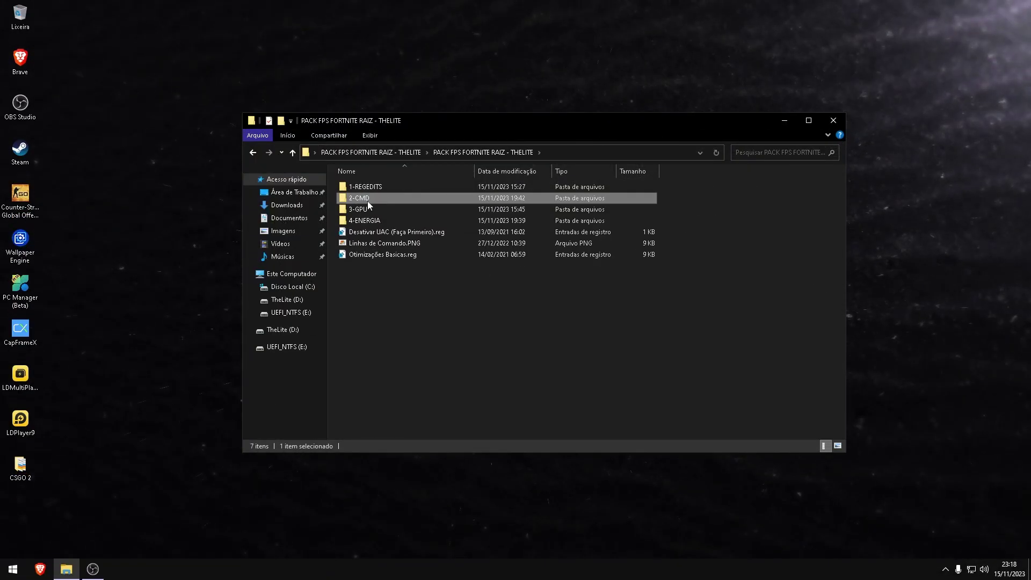
left_click(361, 212)
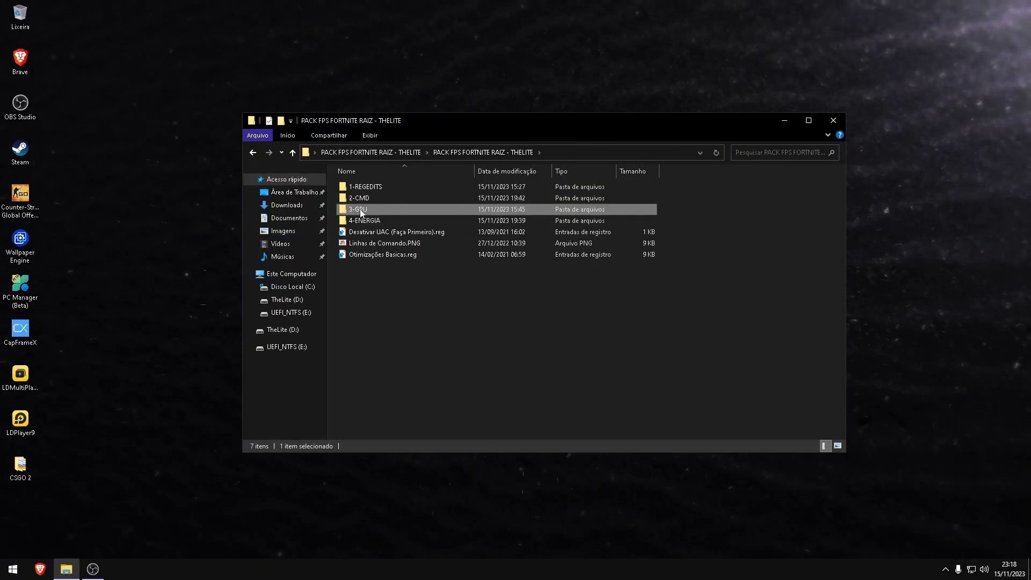
double_click(384, 211)
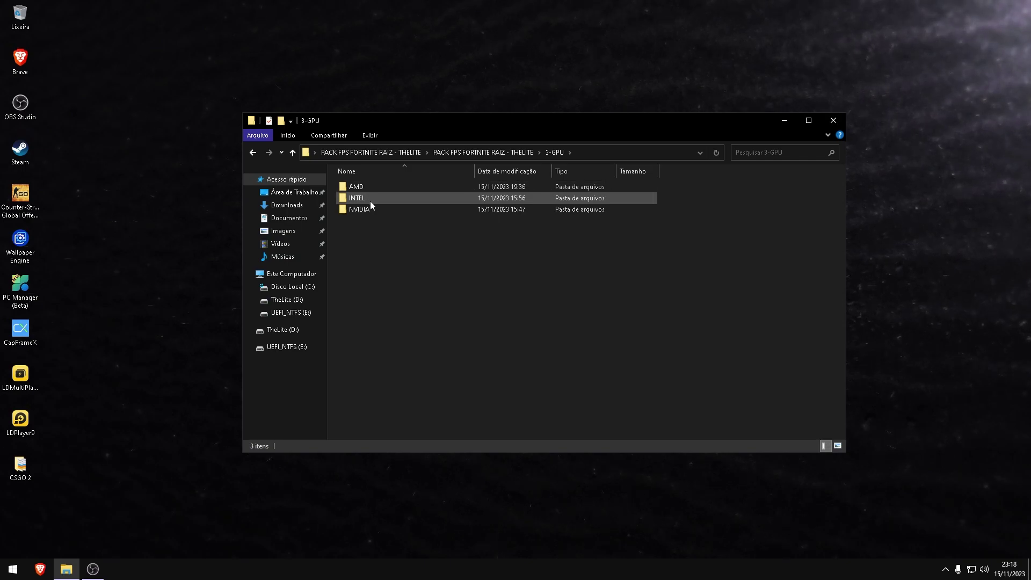
Step: Open the AMD folder and view the guide images 1.jpg and 2.jpg for the AMD Radeon Software settings
left_click(361, 185)
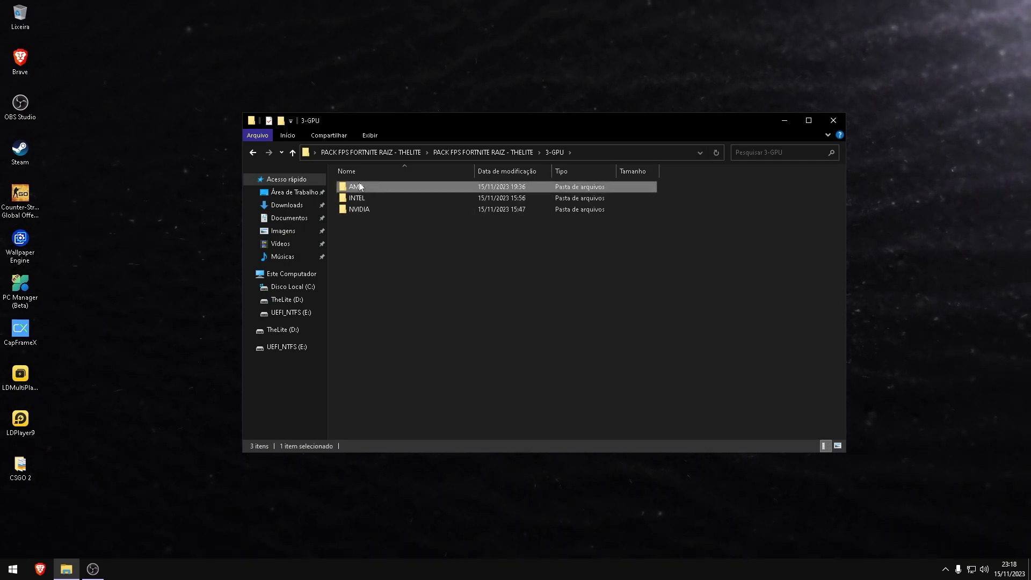
double_click(360, 186)
left_click_drag(632, 260, 346, 169)
scroll(581, 230, "up", 1, "ctrl")
double_click(376, 215)
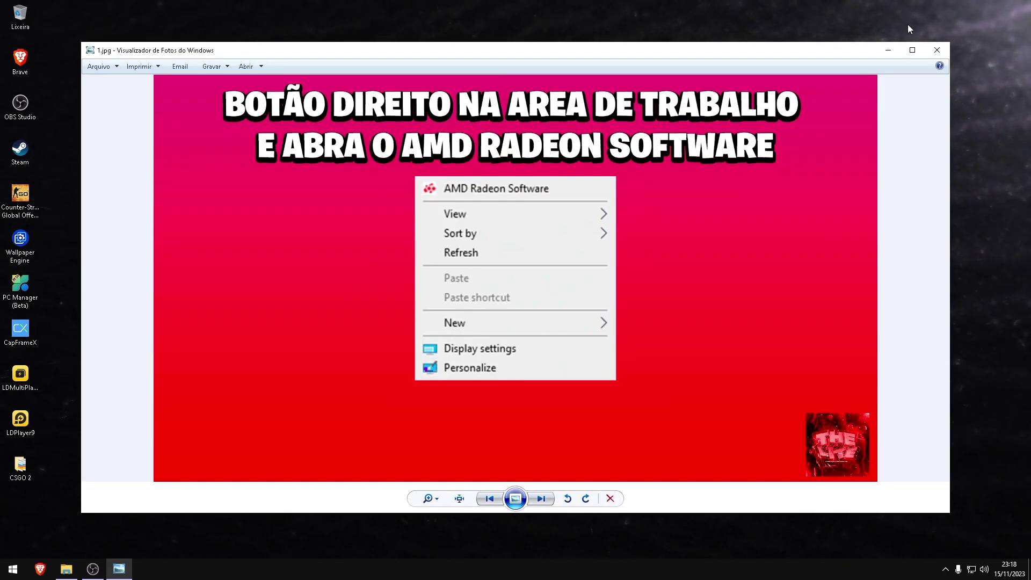
key("alt+F4")
double_click(472, 229)
key("alt+F4")
Step: Open AMD GPU Tweaks.REG in the text editor to review its registry entries, and close it without merging
left_click(795, 247)
left_click_drag(794, 247, 804, 211)
right_click(808, 197)
left_click(826, 213)
scroll(401, 106, "down", 15)
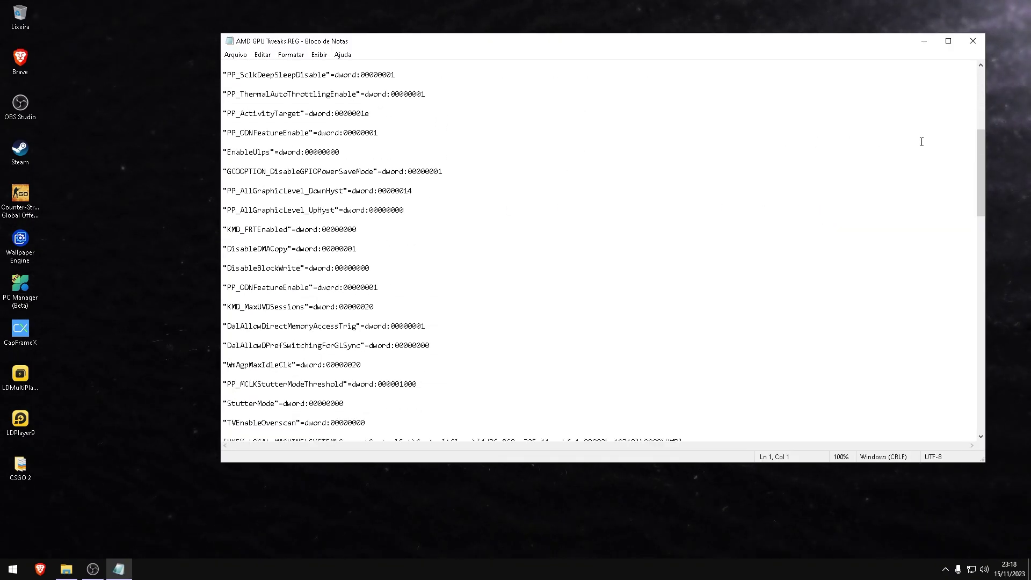
key("alt+F4")
left_click_drag(697, 292, 483, 195)
left_click_drag(741, 329, 524, 345)
left_click_drag(467, 311, 356, 242)
left_click(692, 305)
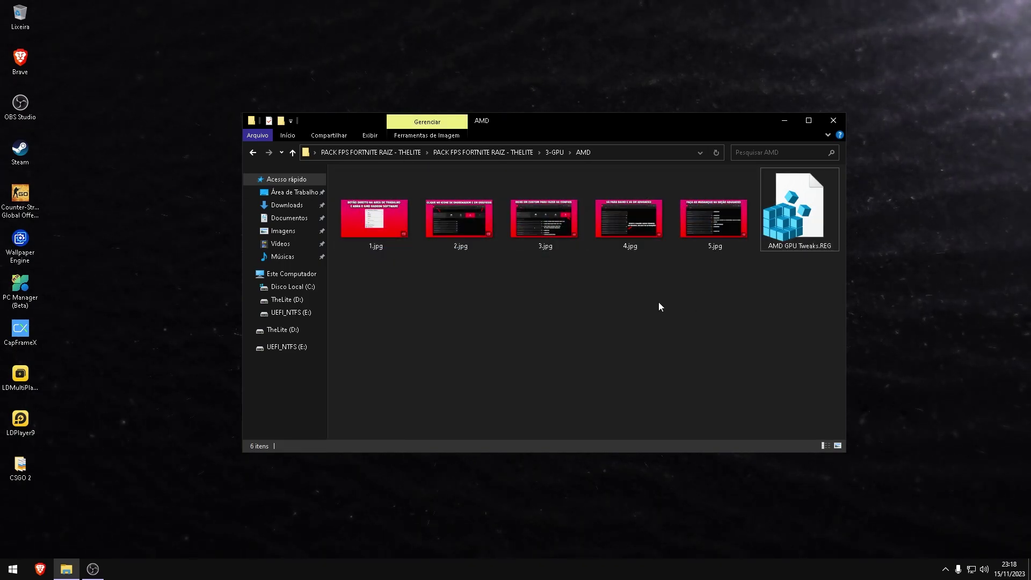
Step: Go to the INTEL folder inside 3-GPU and view its guide images for the Intel graphics settings
key("BackSpace")
double_click(402, 198)
key("ctrl+a")
scroll(447, 260, "up", 3)
right_click(448, 303)
double_click(443, 249)
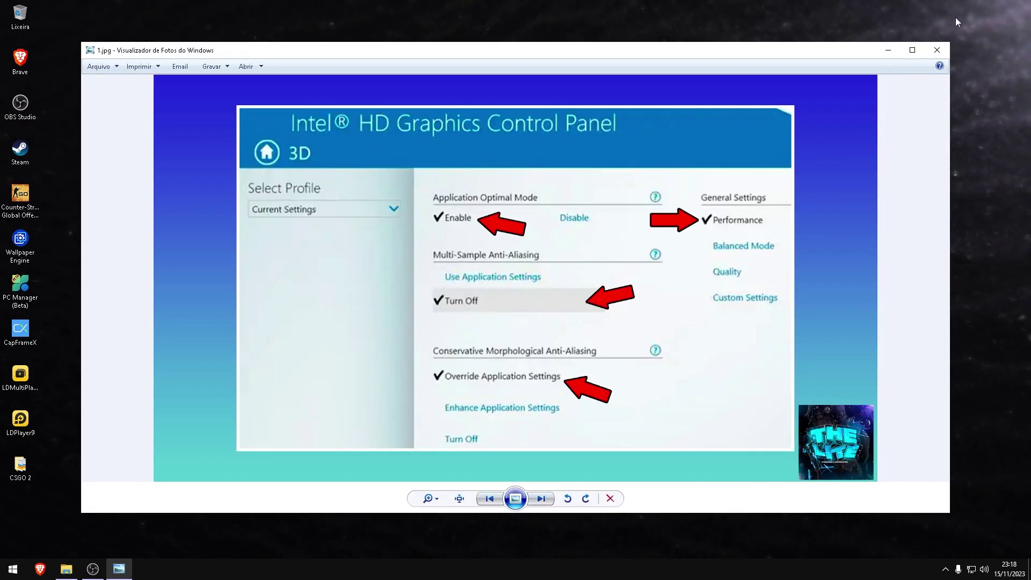
left_click(936, 50)
double_click(571, 184)
left_click(936, 50)
Step: Return to 3-GPU and open the Nvidia Inspector folder inside the NVIDIA folder
key("alt+Up")
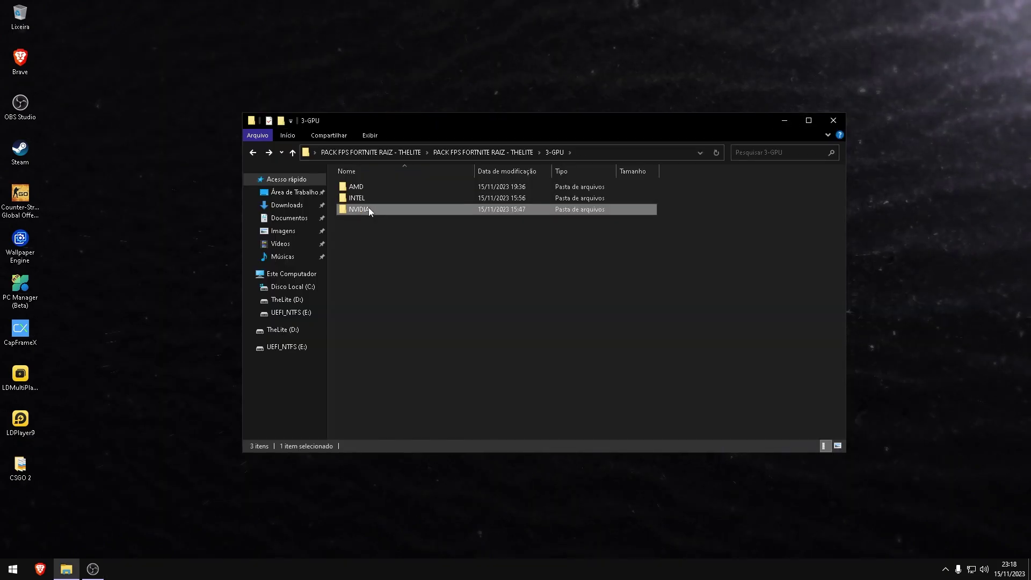
right_click(166, 214)
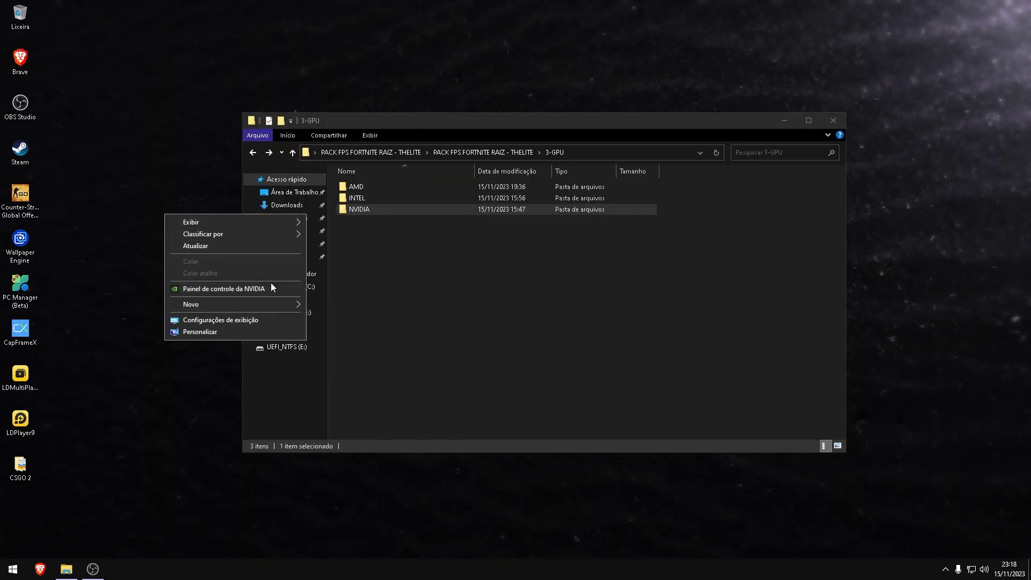
double_click(376, 209)
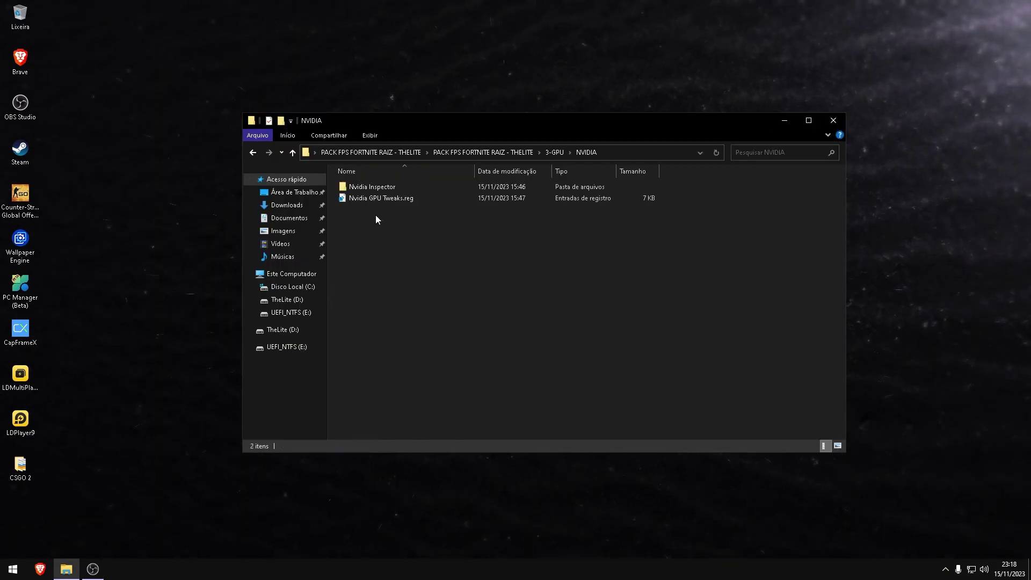
double_click(407, 185)
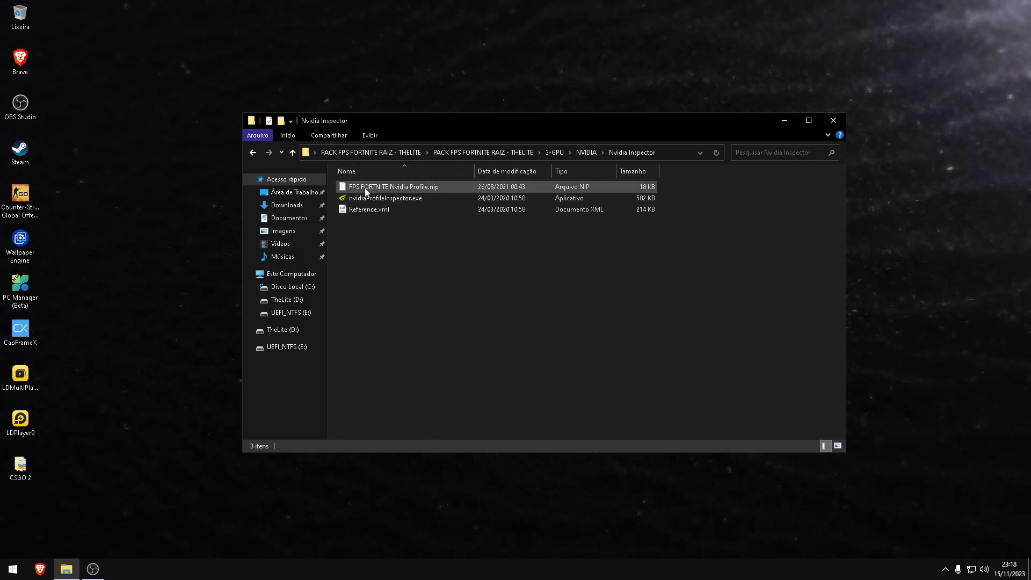
Step: Run nvidiaProfileInspector.exe from the Nvidia Inspector folder as administrator
left_click(337, 187)
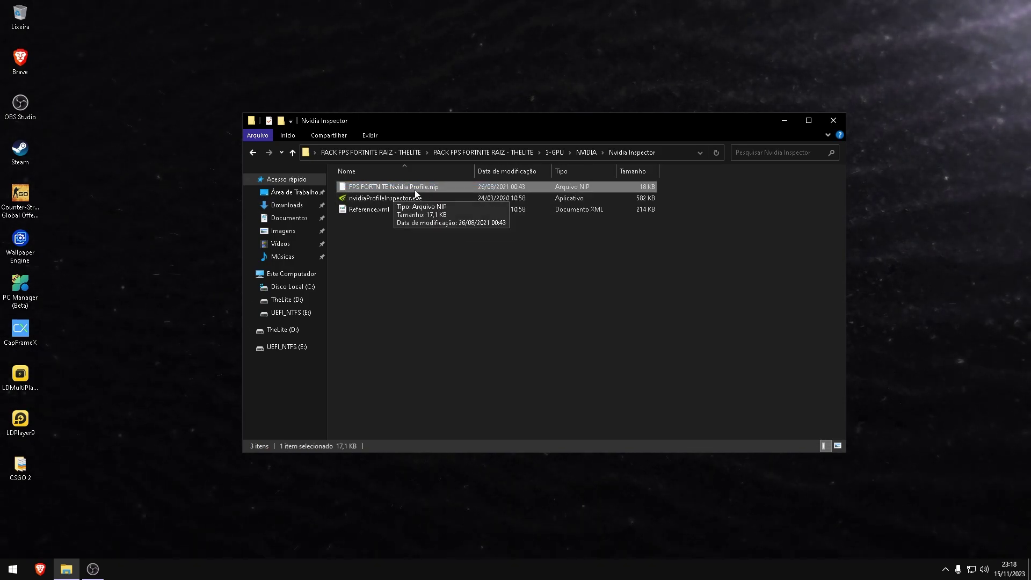
left_click(427, 198)
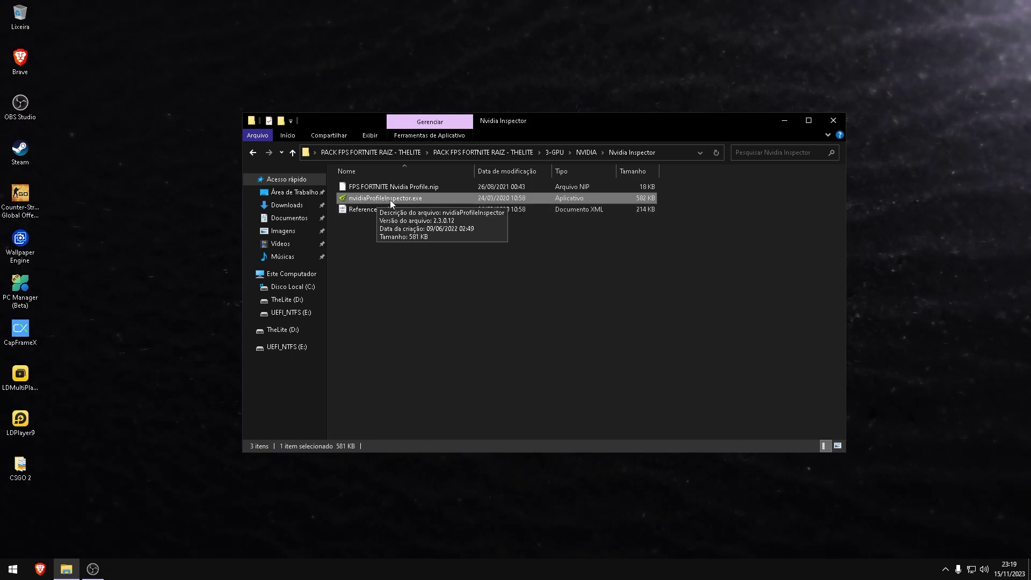
right_click(432, 198)
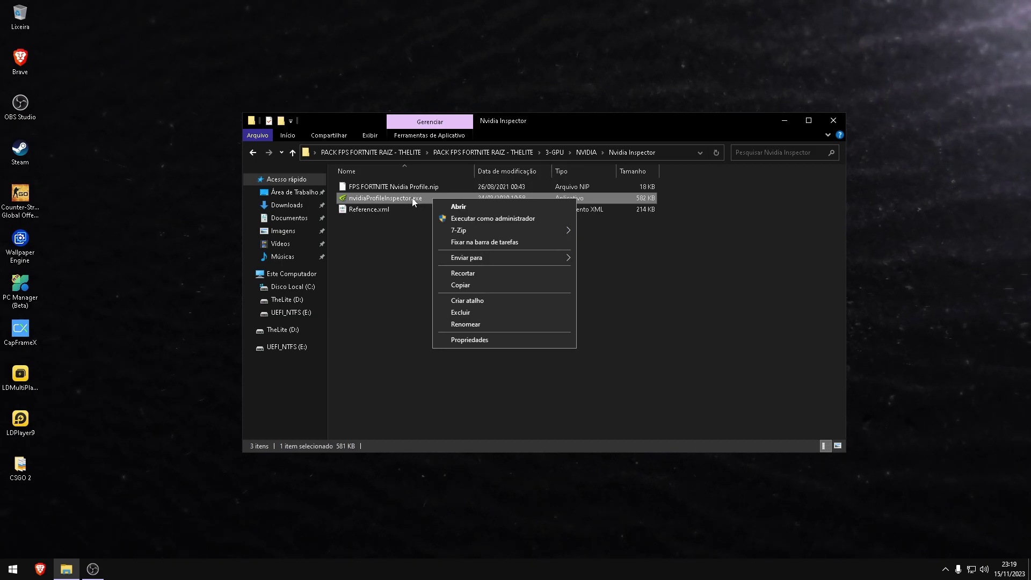
left_click(466, 219)
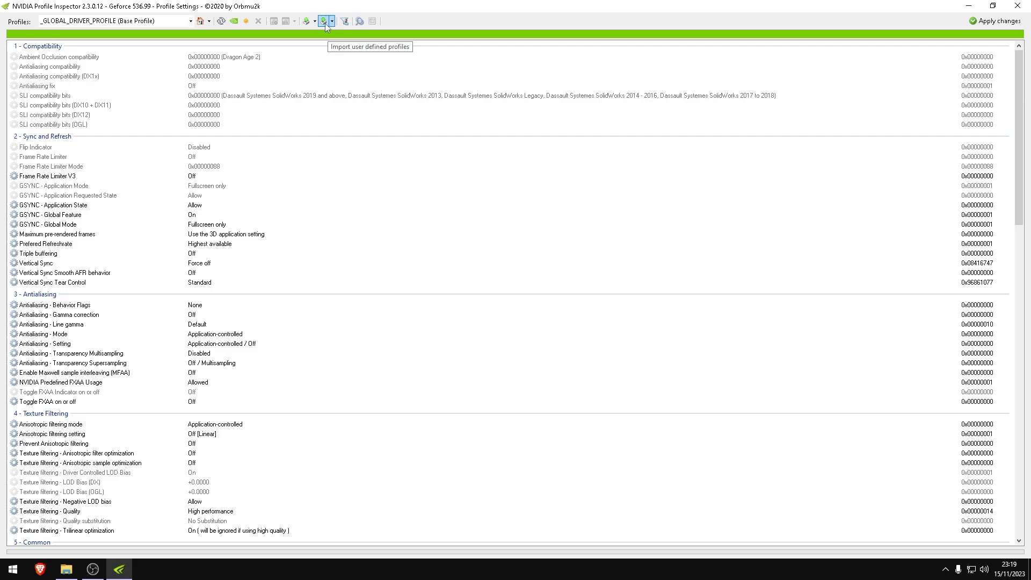
Step: Import the FPS FORTNITE Nvidia Profile.nip profile into NVIDIA Profile Inspector and close the program
left_click(551, 81)
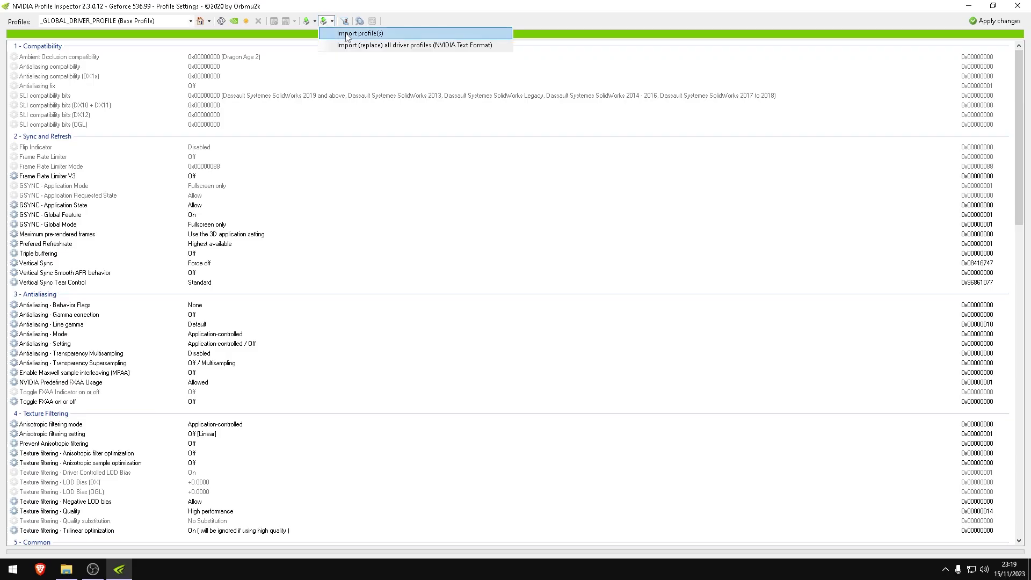
left_click(603, 137)
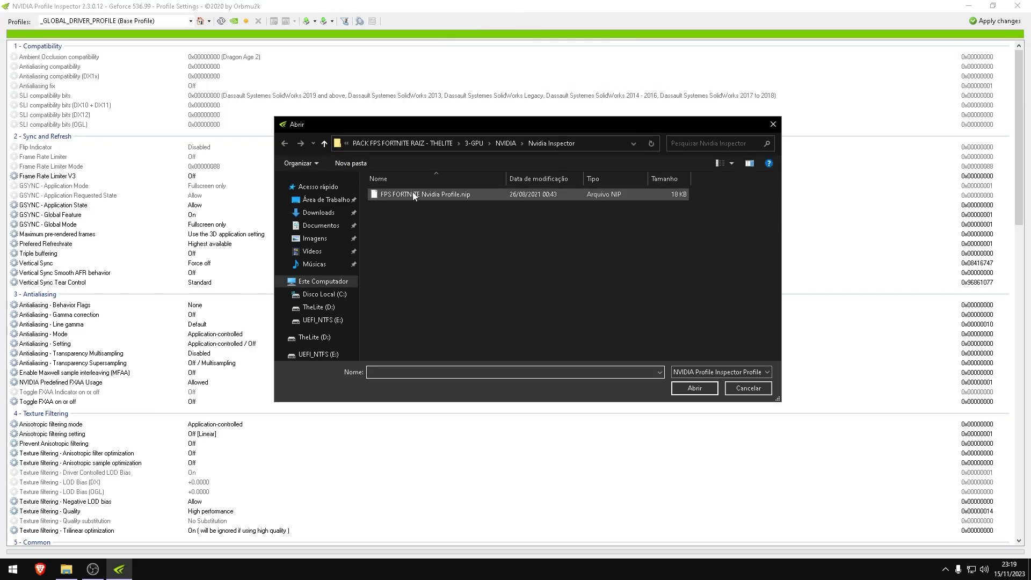
left_click(440, 194)
double_click(409, 199)
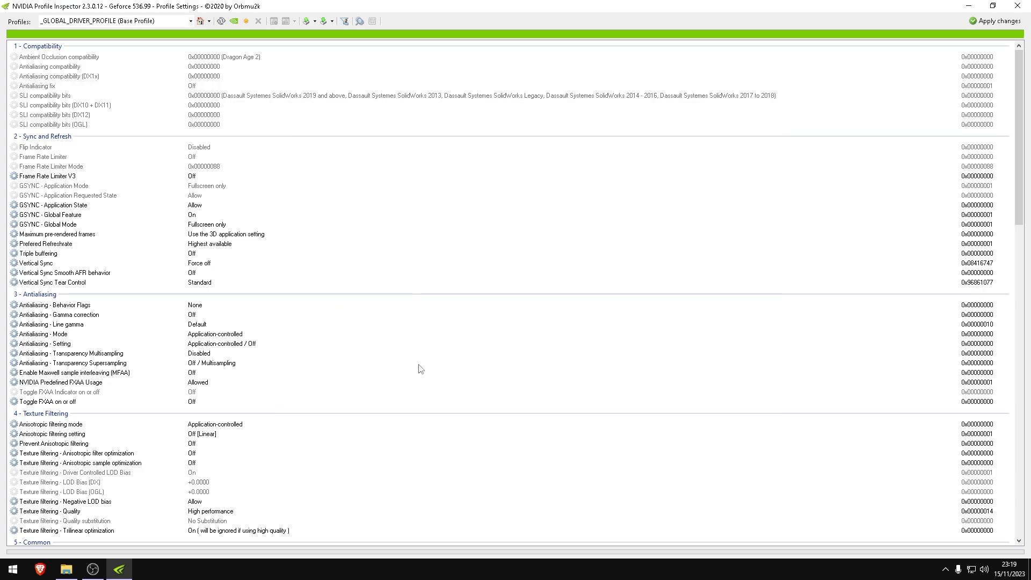
key("Return")
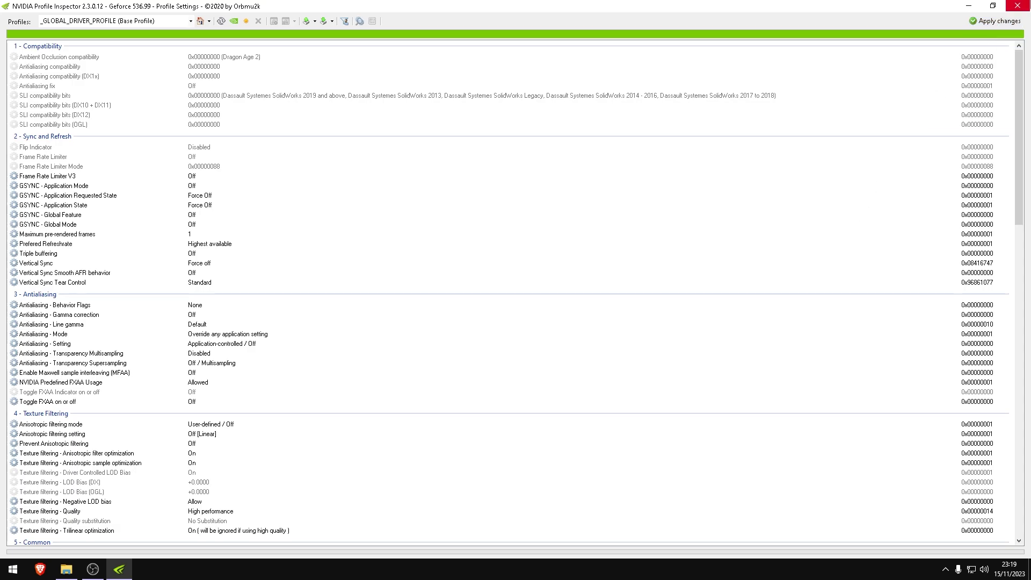
left_click(1016, 6)
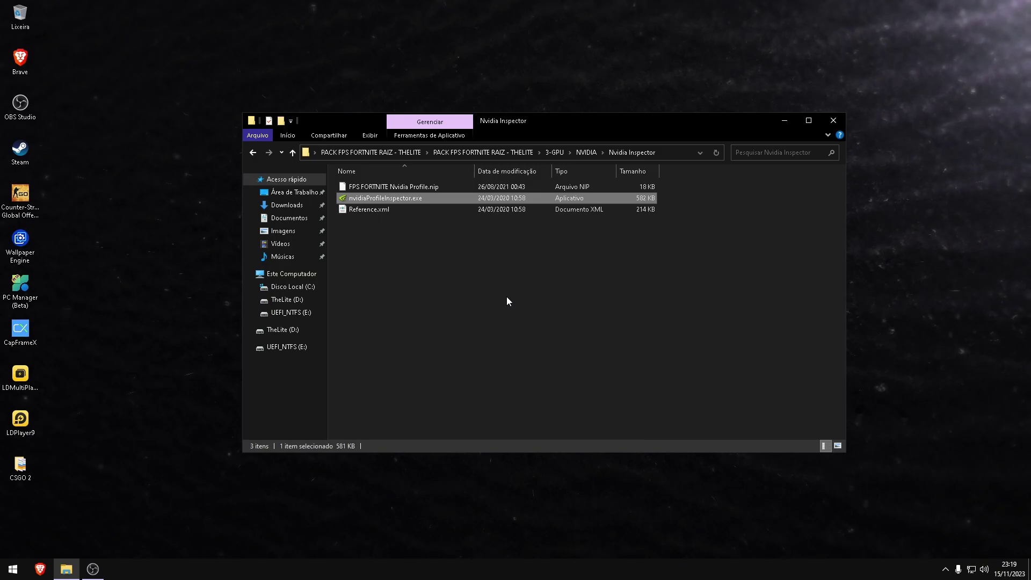
Step: Merge Nvidia GPU Tweaks.reg from the NVIDIA folder into the registry and dismiss the confirmation
key("alt+Up")
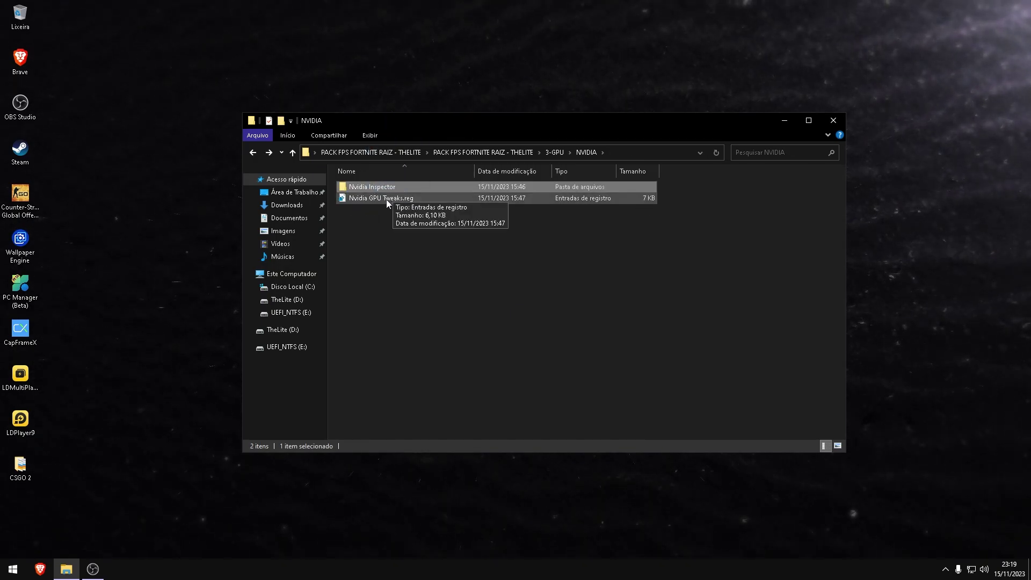
left_click(374, 198)
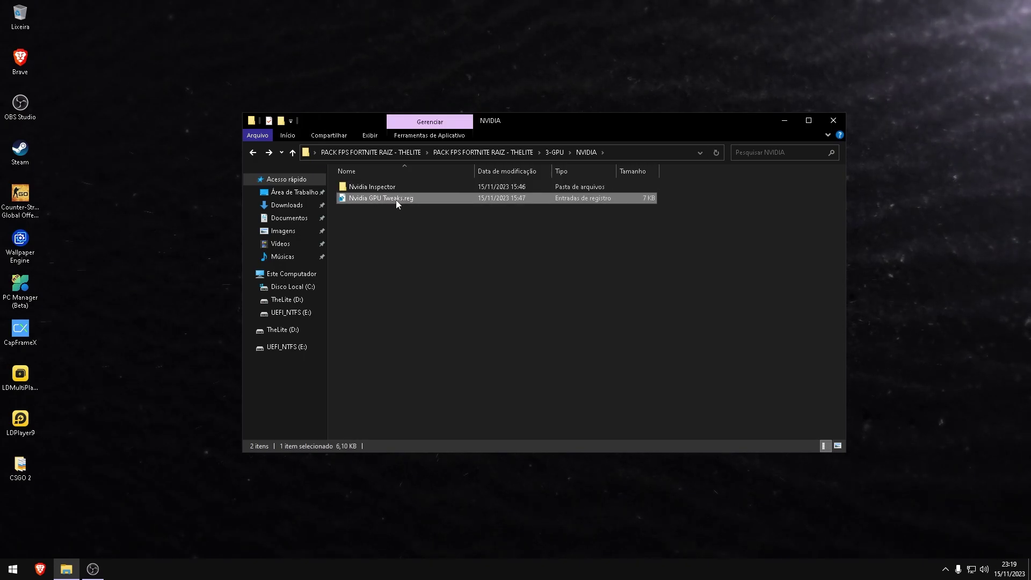
double_click(418, 199)
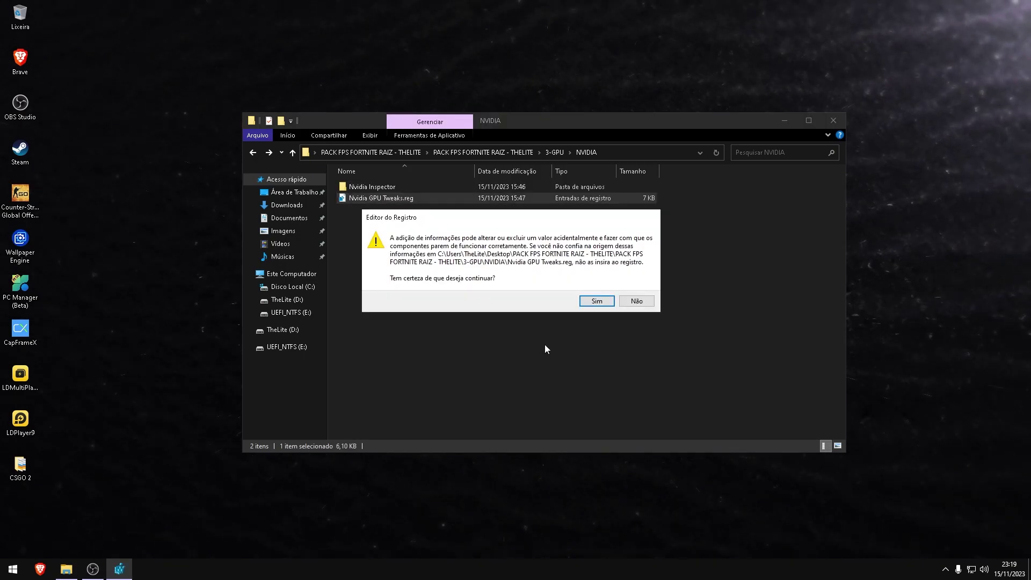
left_click(595, 303)
left_click(635, 290)
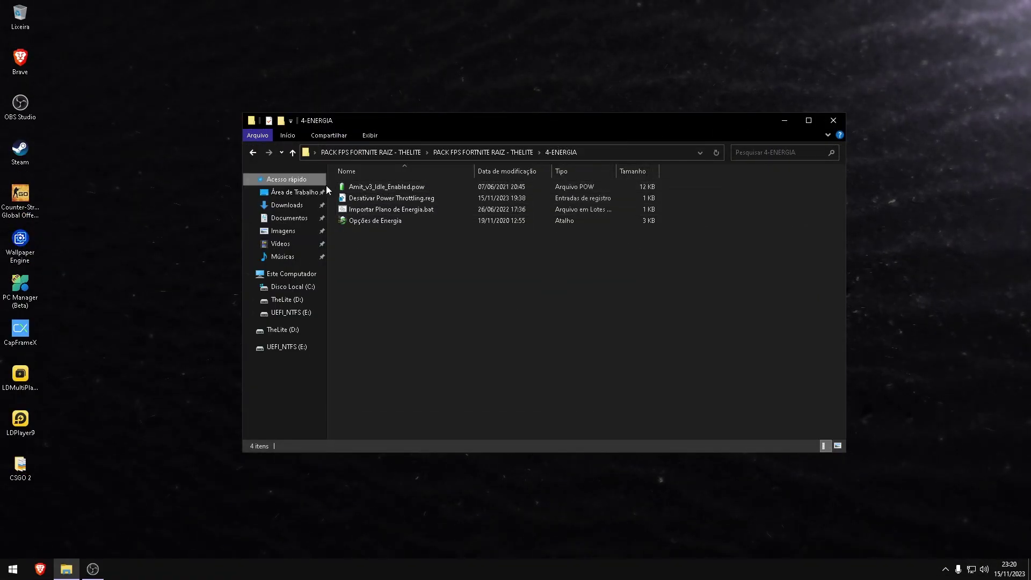
Step: Move Amit_v3_Idle_Enabled.pow from the 4-ENERGIA folder to Disco Local (C:), replacing the existing file there
left_click_drag(330, 182, 419, 234)
left_click(411, 219)
left_click(424, 186)
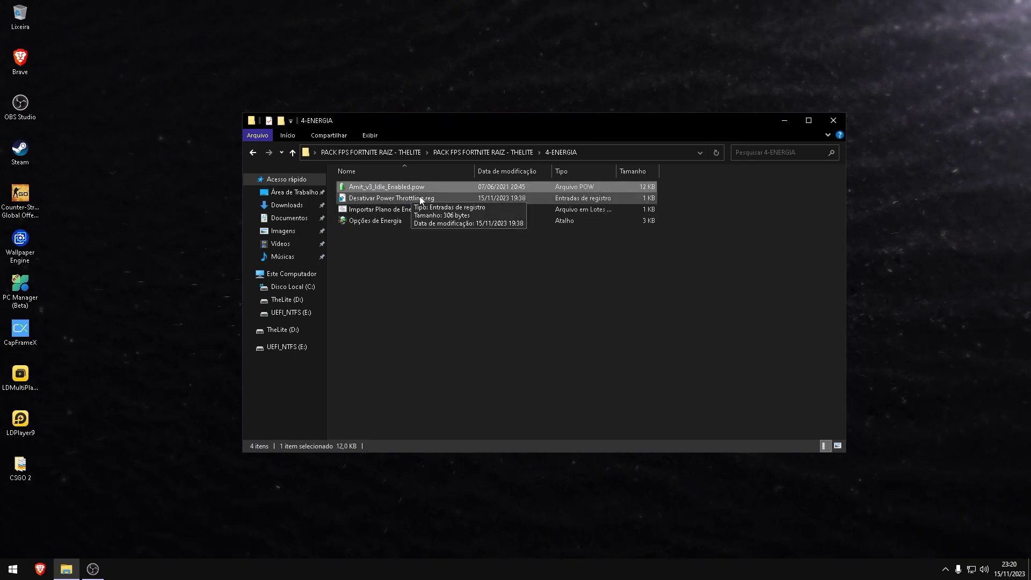
left_click_drag(378, 188, 284, 288)
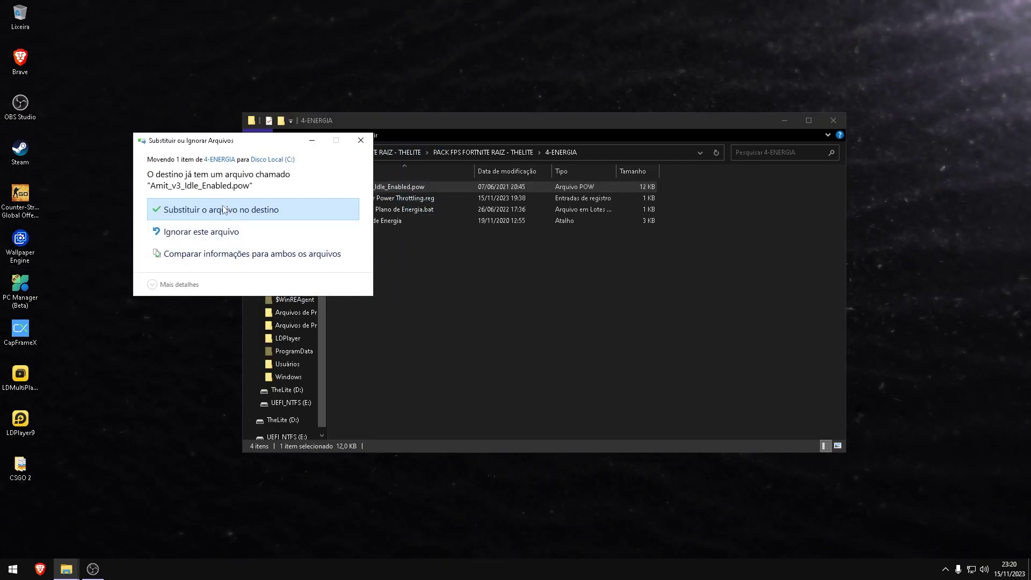
left_click_drag(220, 144, 396, 197)
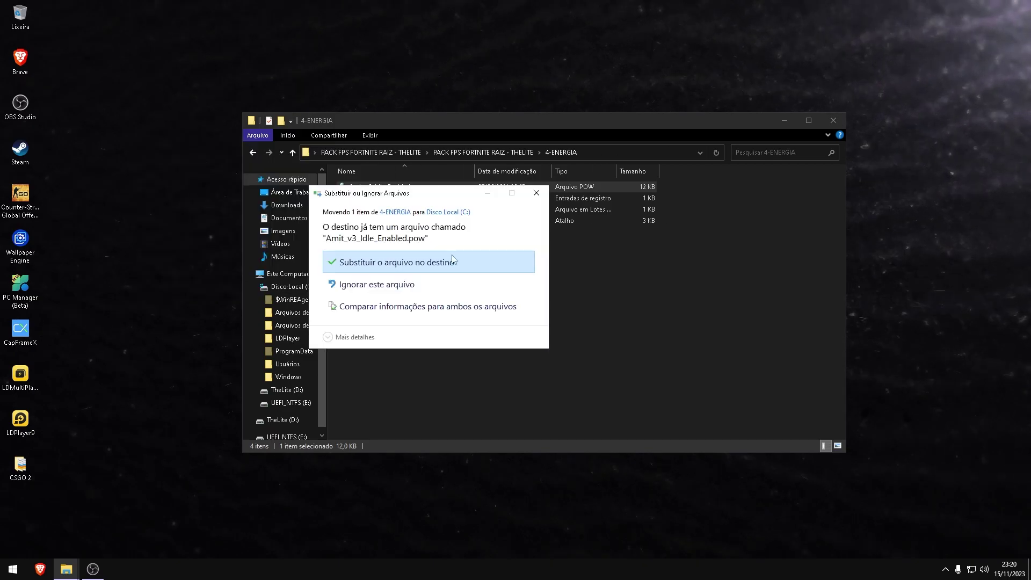
left_click(349, 263)
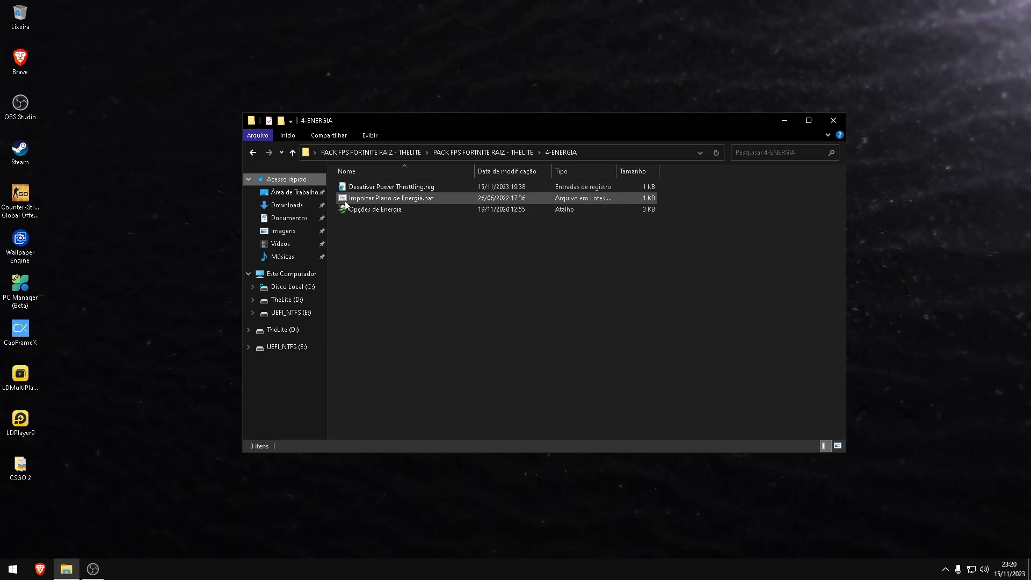
Step: Run Importar Plano de Energia.bat as administrator and continue through its pauses until it closes
right_click(435, 199)
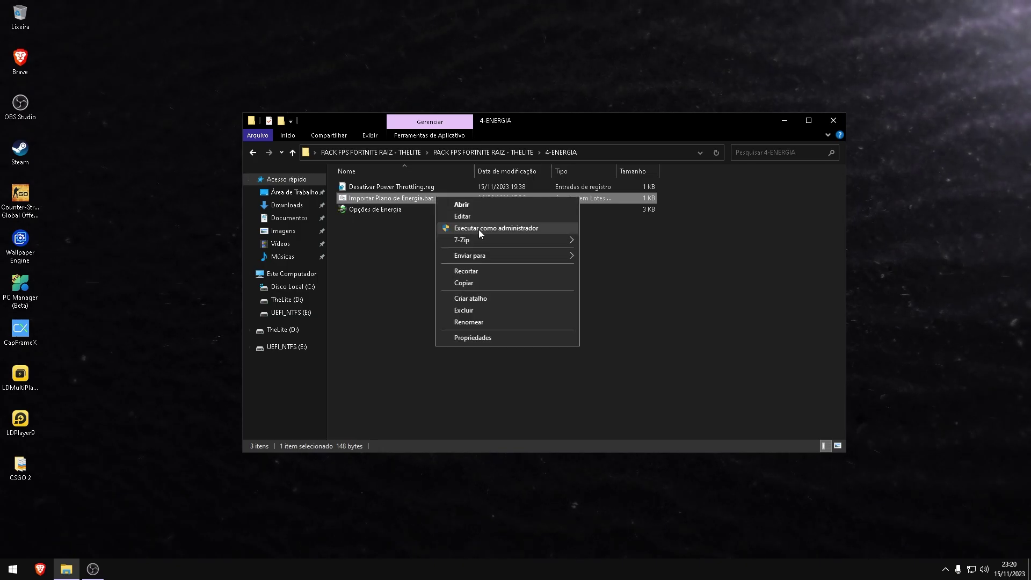
left_click(476, 230)
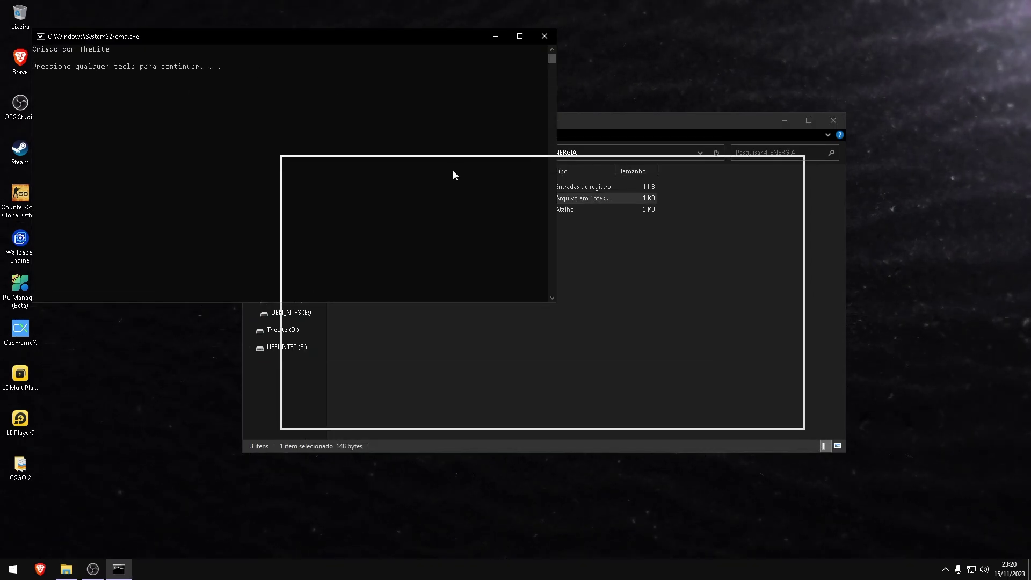
key("Return")
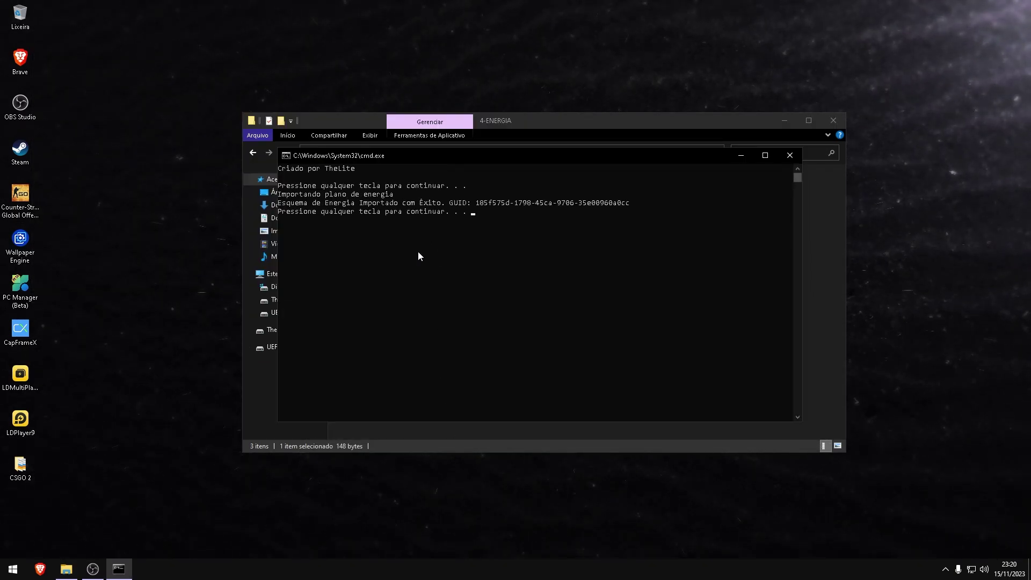
key("Return")
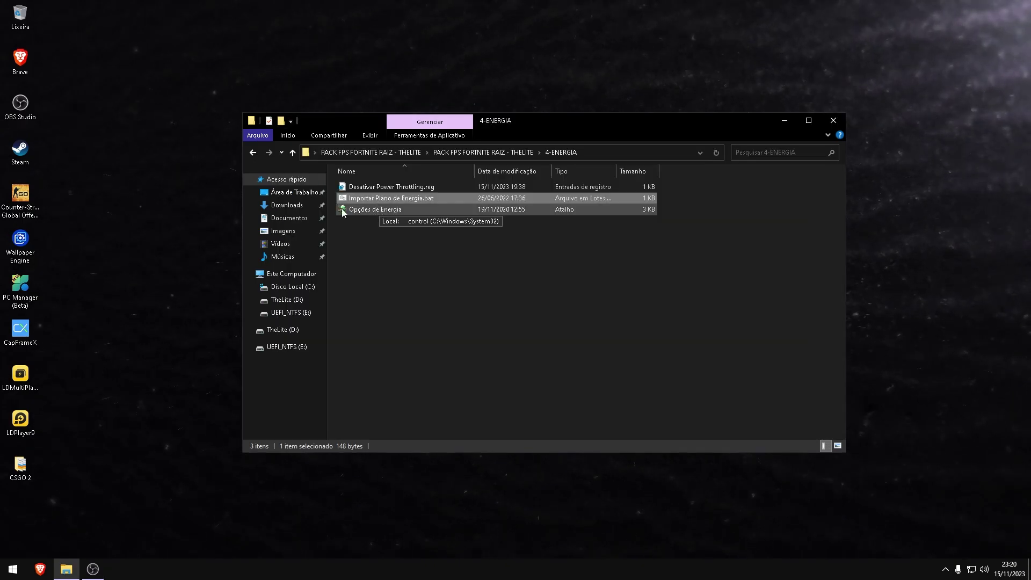
Step: Open Opções de Energia, activate the amit's low latency powerplan listed among the additional plans, and close the window
double_click(399, 211)
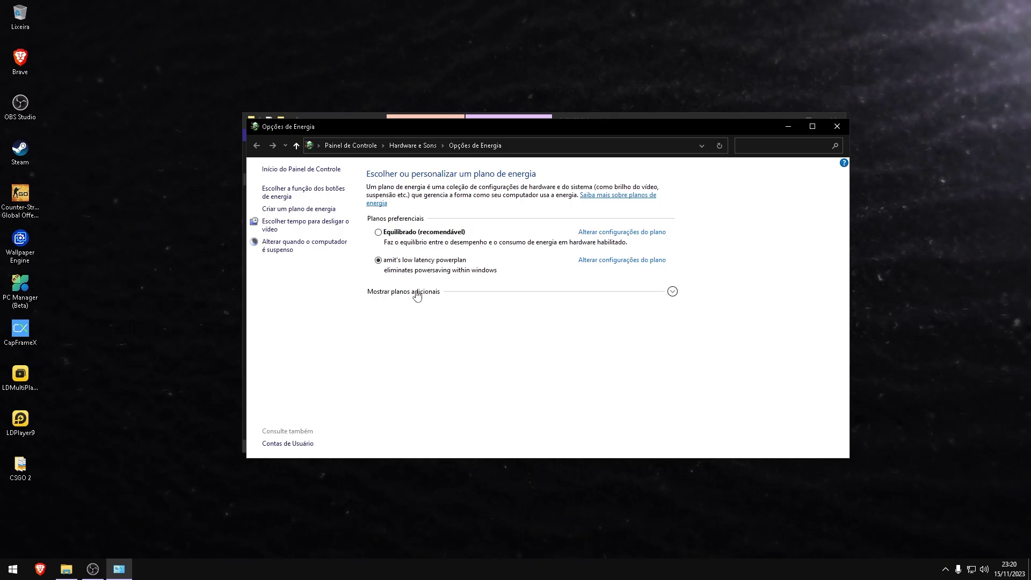
left_click(395, 292)
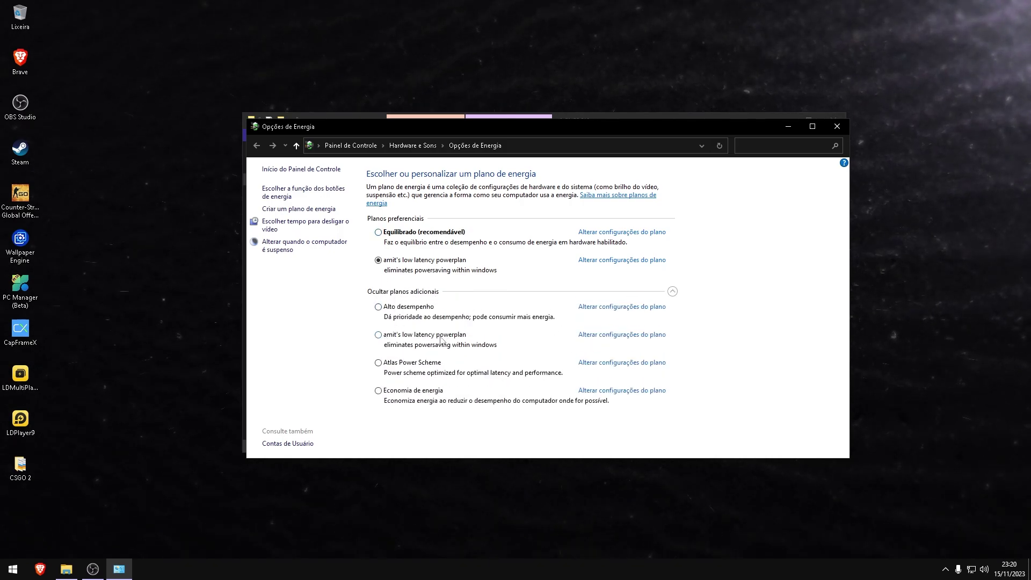
left_click(421, 338)
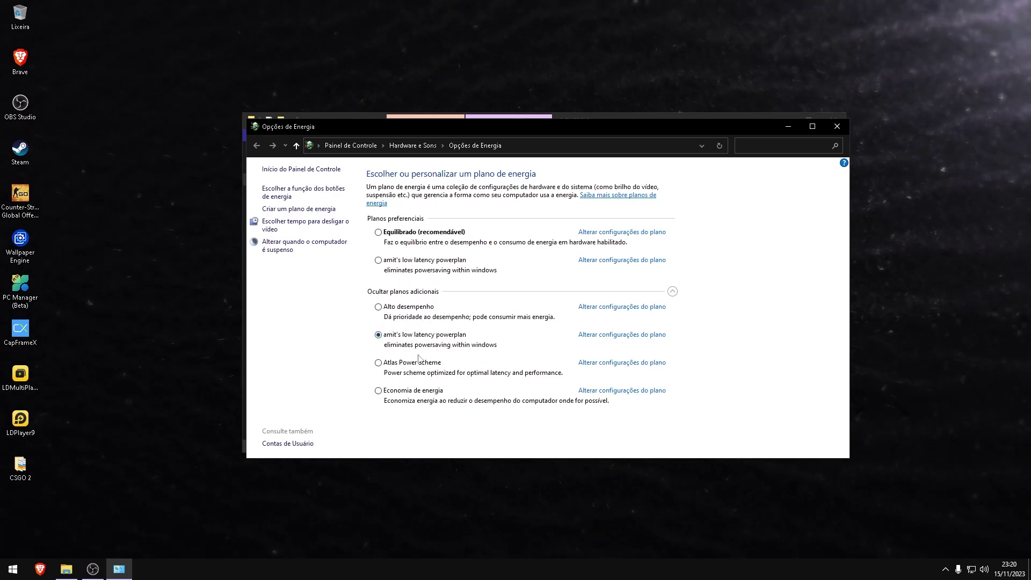
left_click(835, 128)
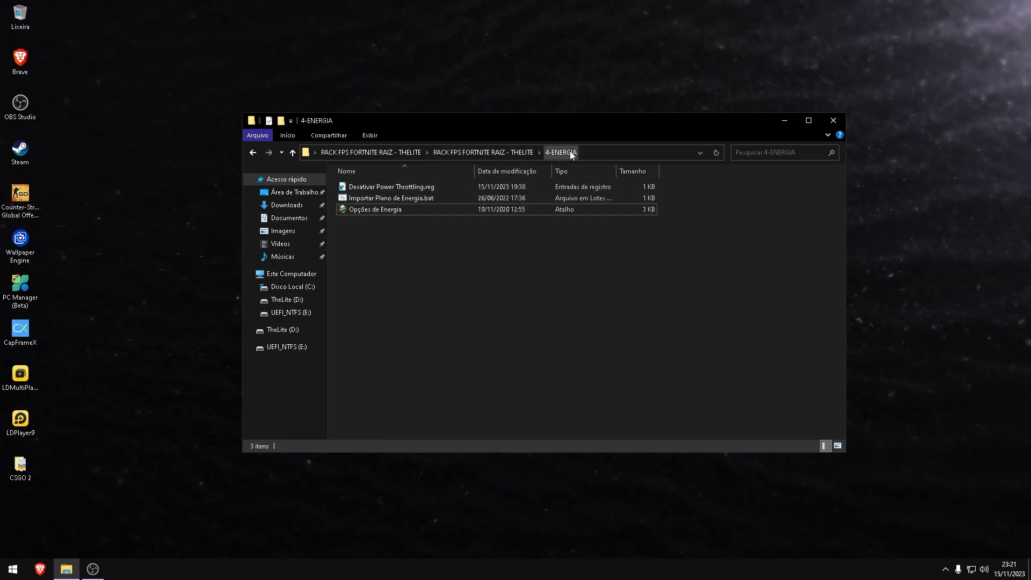
Step: Merge Desativar Power Throttling.reg from the 4-ENERGIA folder into the registry and dismiss the confirmation
mouse_move(386, 192)
left_mouse_down()
mouse_move(375, 174)
mouse_move(380, 188)
left_mouse_up()
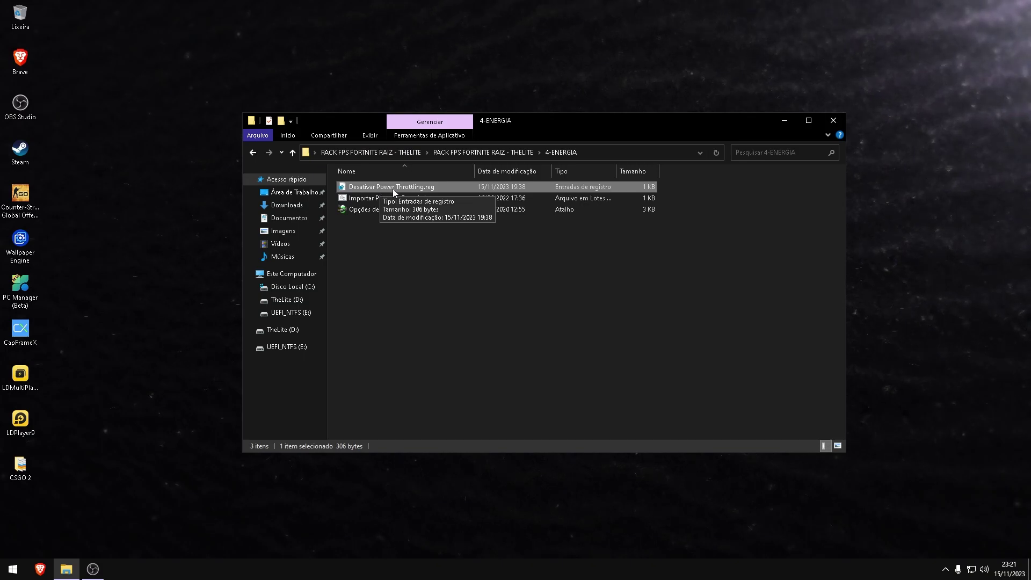
left_click(469, 246)
left_click(439, 188)
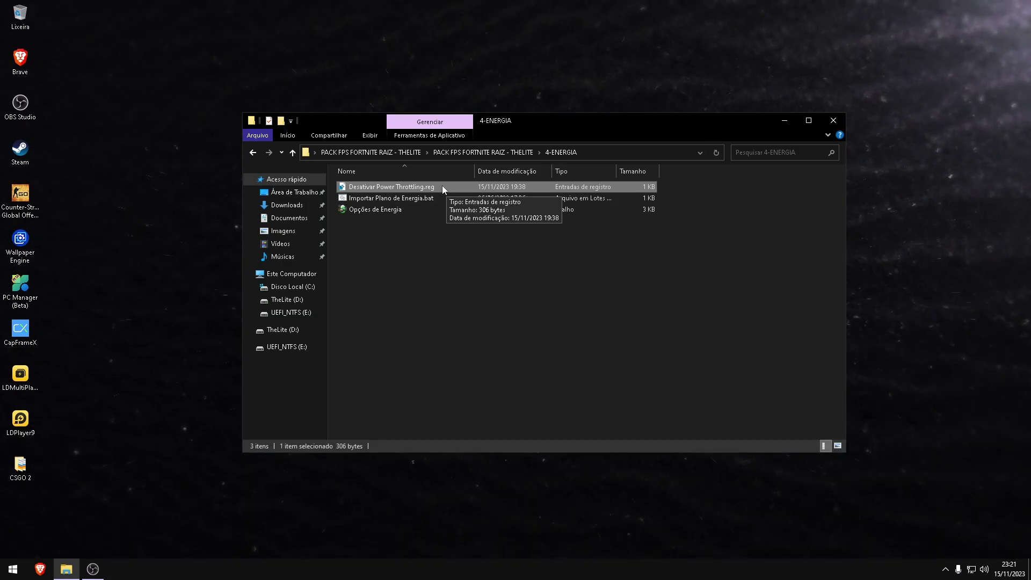
double_click(443, 186)
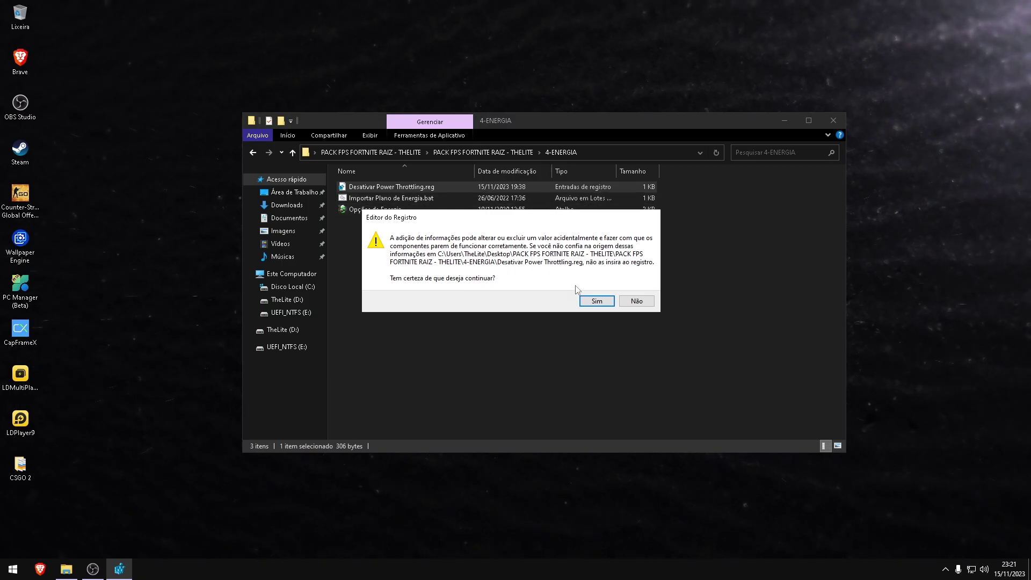
left_click(596, 300)
left_click(635, 290)
left_click(603, 346)
Step: Return to the main PACK FPS FORTNITE RAIZ - THELITE folder and open Linhas de Comando.PNG
key("alt+Up")
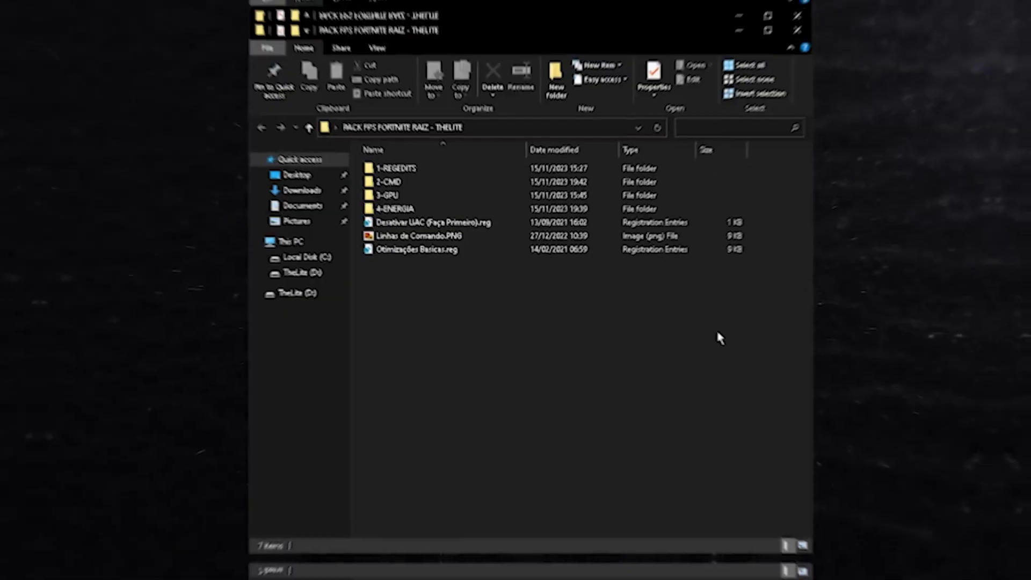
left_click(390, 232)
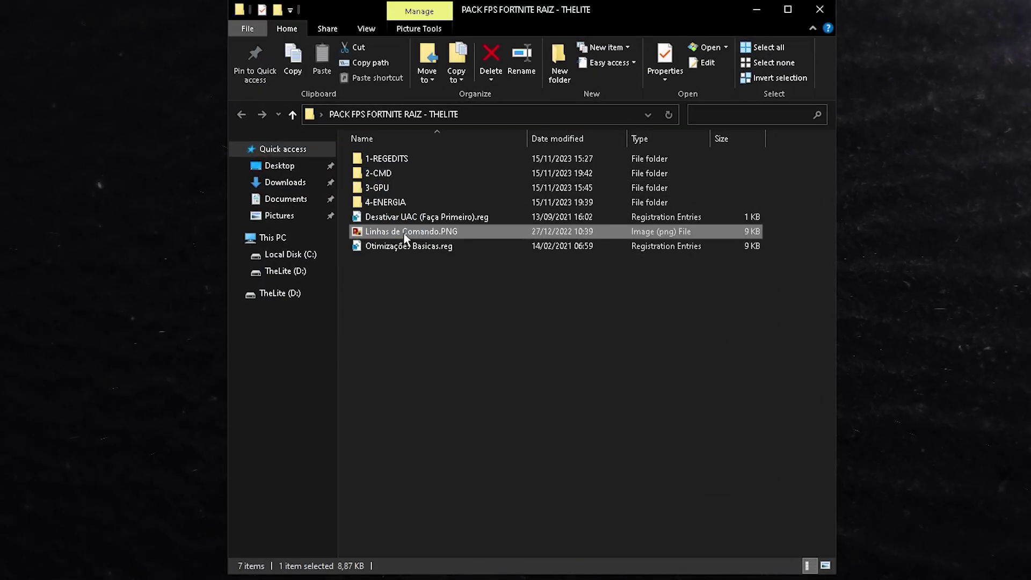
double_click(426, 232)
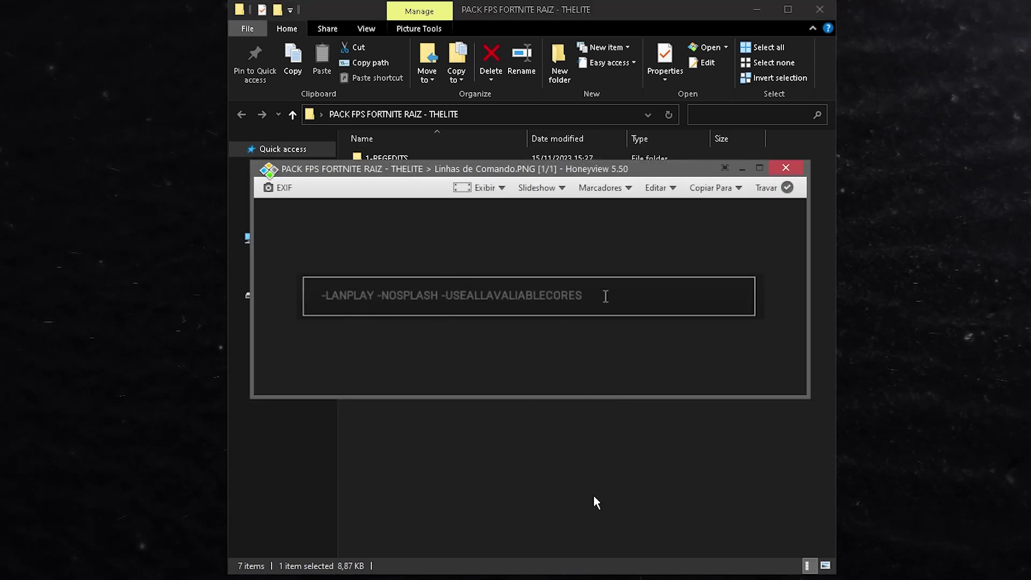
Step: Switch to the Epic Games Launcher library and enable Opções de inicialização in Fortnite's management settings
key("alt+Tab")
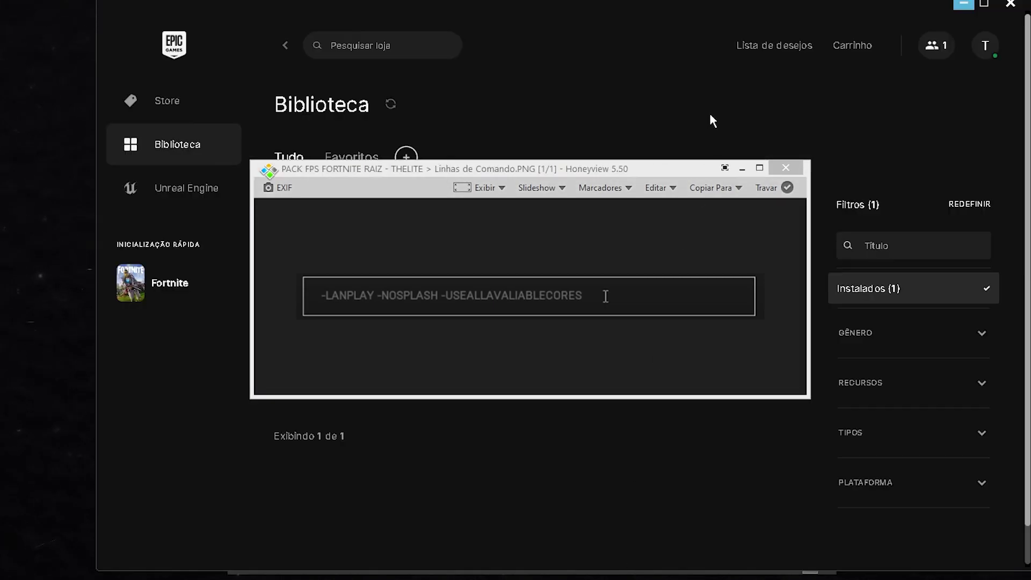
left_click(742, 168)
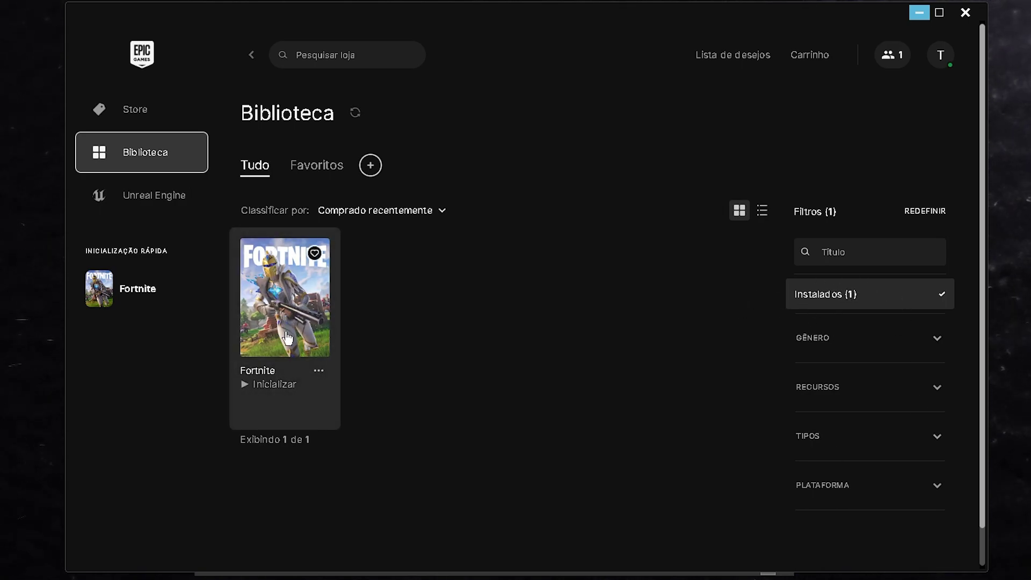
left_click(318, 372)
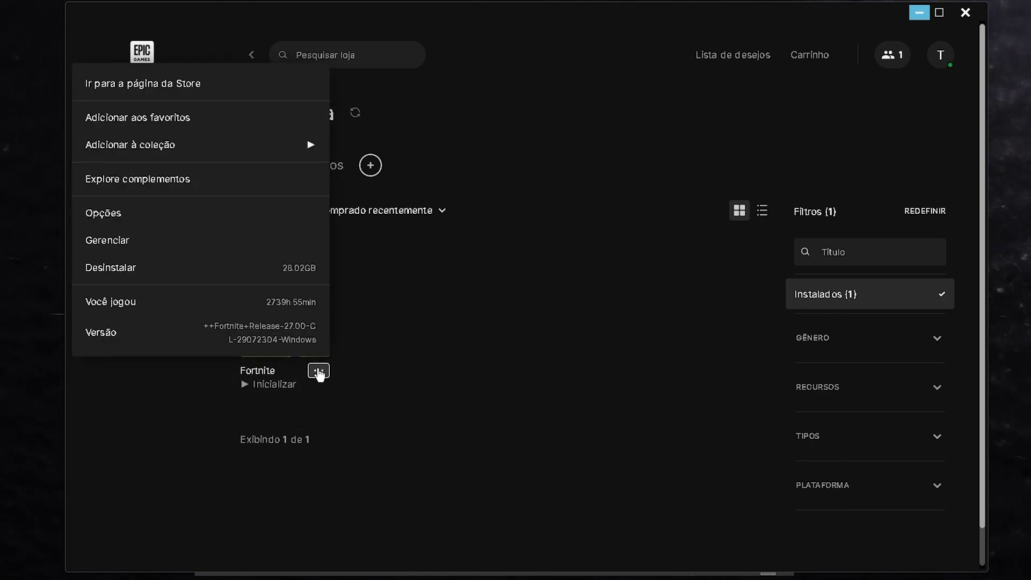
left_click(257, 240)
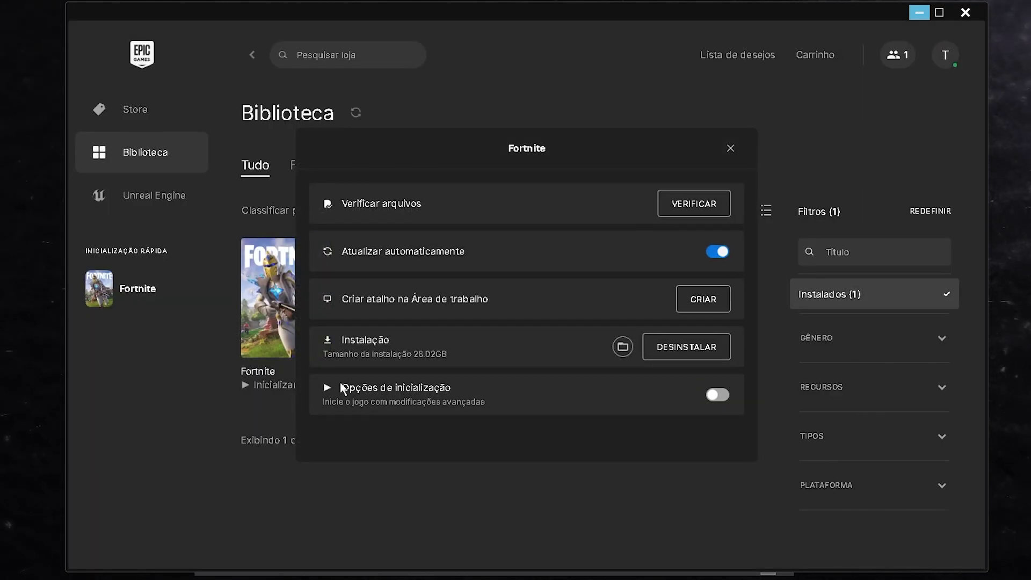
left_click_drag(342, 387, 455, 388)
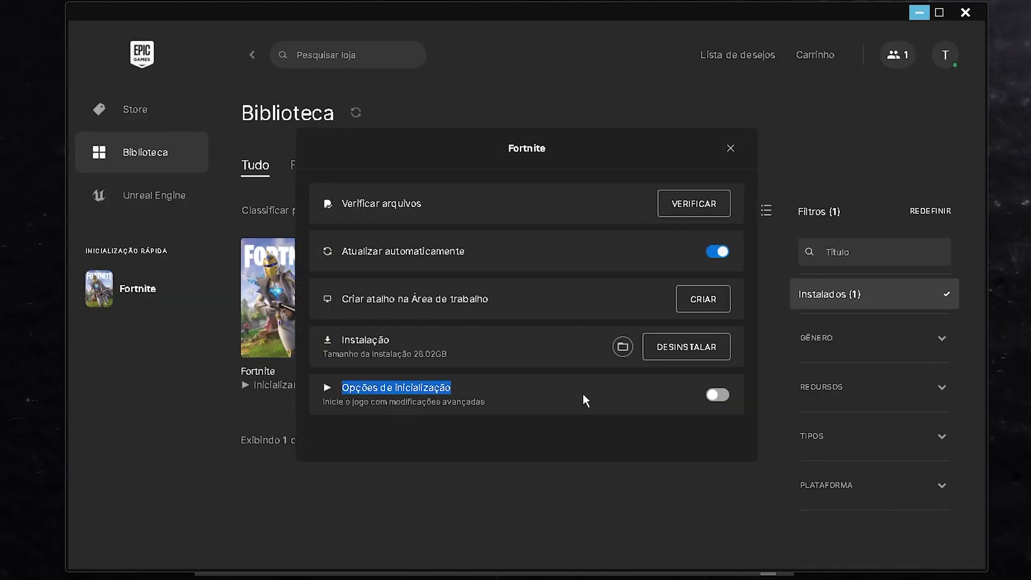
left_click(671, 411)
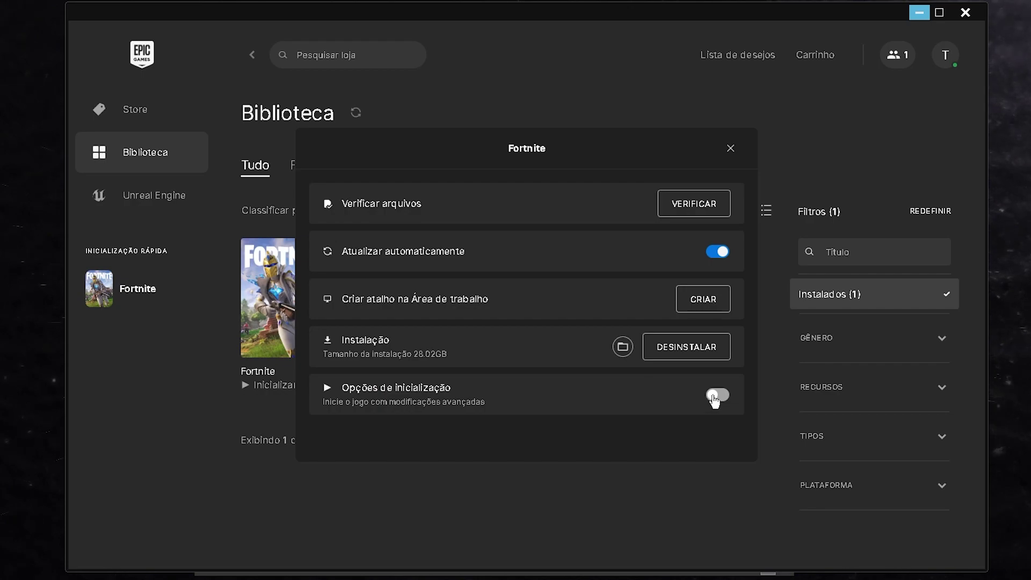
left_click(715, 396)
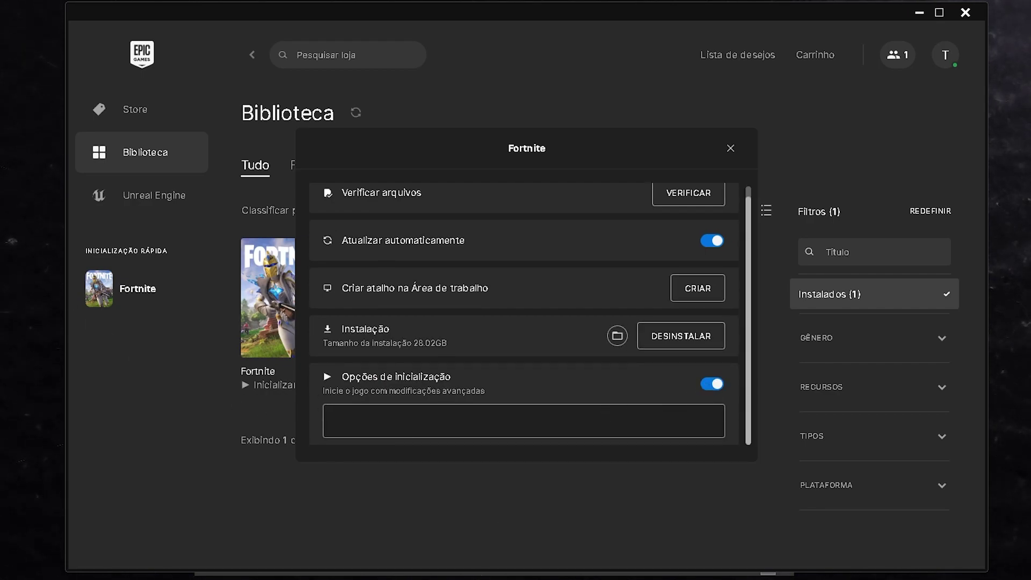
Step: Enter -LANPLAY -NOSPLASH -USEALLAVALIABLECORES as Fortnite's launch options, keeping Linhas de Comando.PNG in view as the reference
left_click(387, 561)
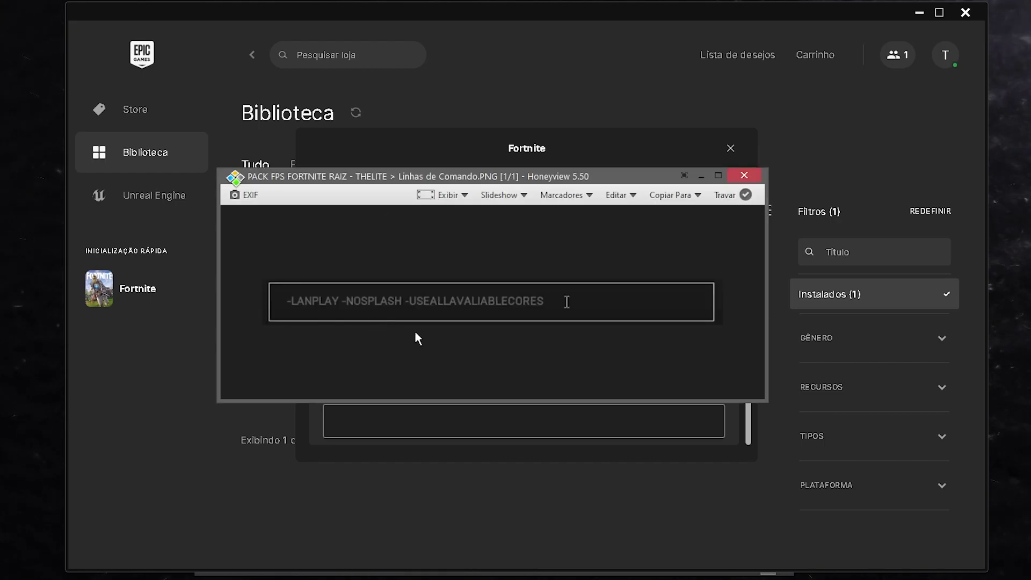
left_click_drag(348, 302, 344, 147)
left_click_drag(357, 18, 367, 18)
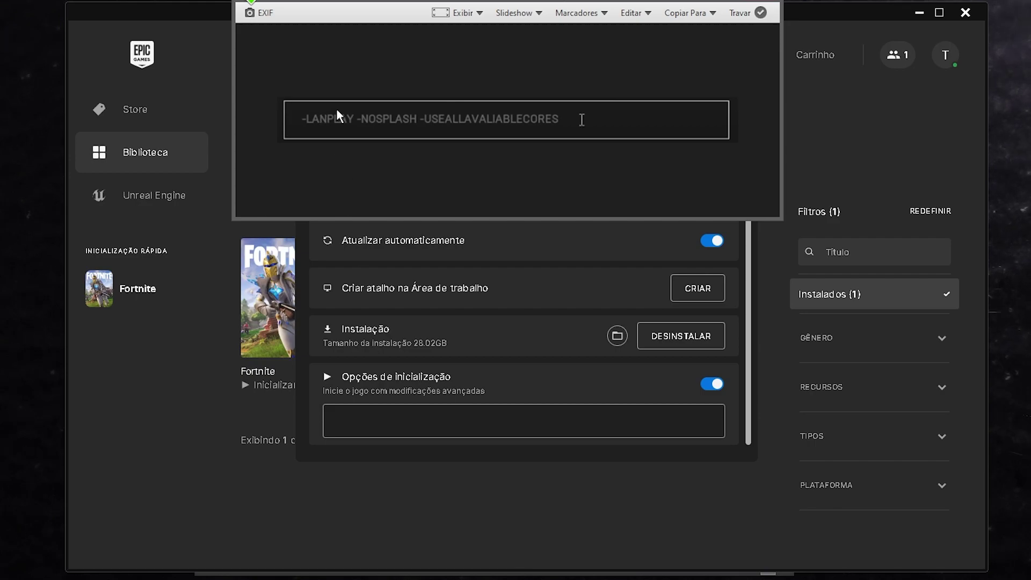
left_click(439, 426)
type("-LANPLAY -NOSPLASH -USEALLAVALIABLECORES")
Step: Review each of Fortnite's launch arguments against the text in Linhas de Comando.PNG
left_click_drag(553, 424, 212, 430)
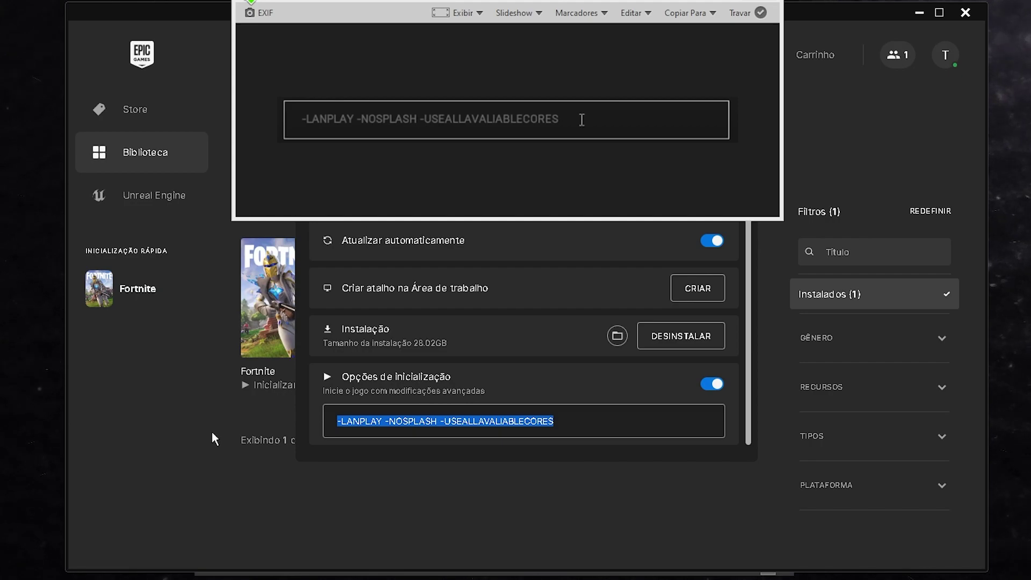
left_click(338, 421)
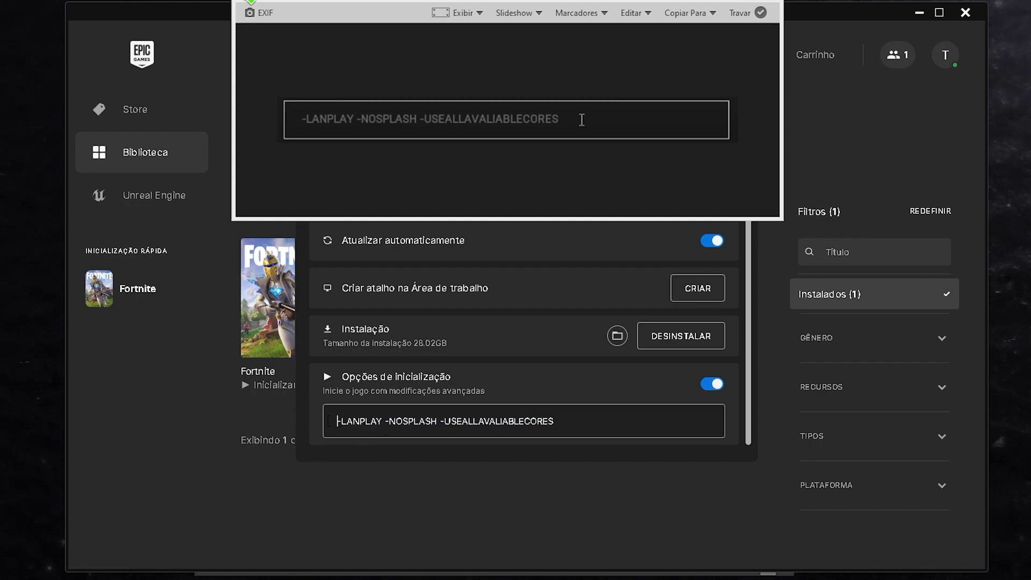
left_click_drag(337, 421, 574, 414)
left_click(564, 420)
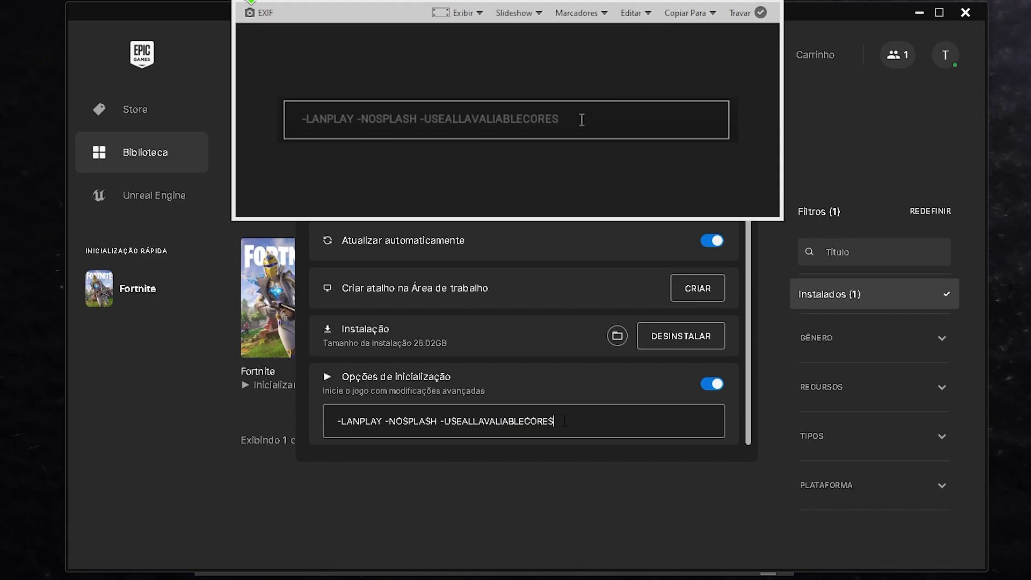
left_click_drag(383, 421, 337, 421)
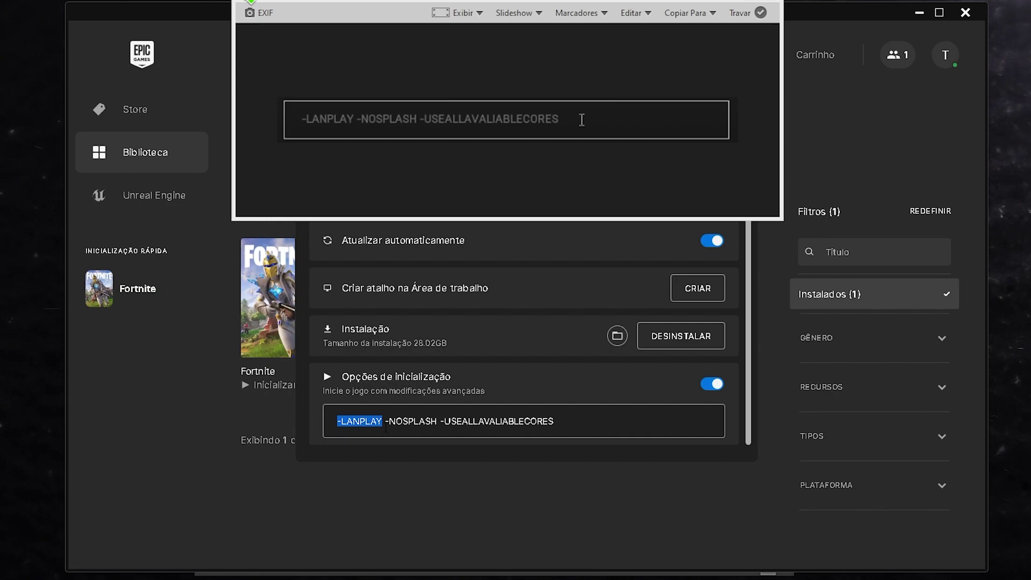
left_click_drag(383, 421, 434, 421)
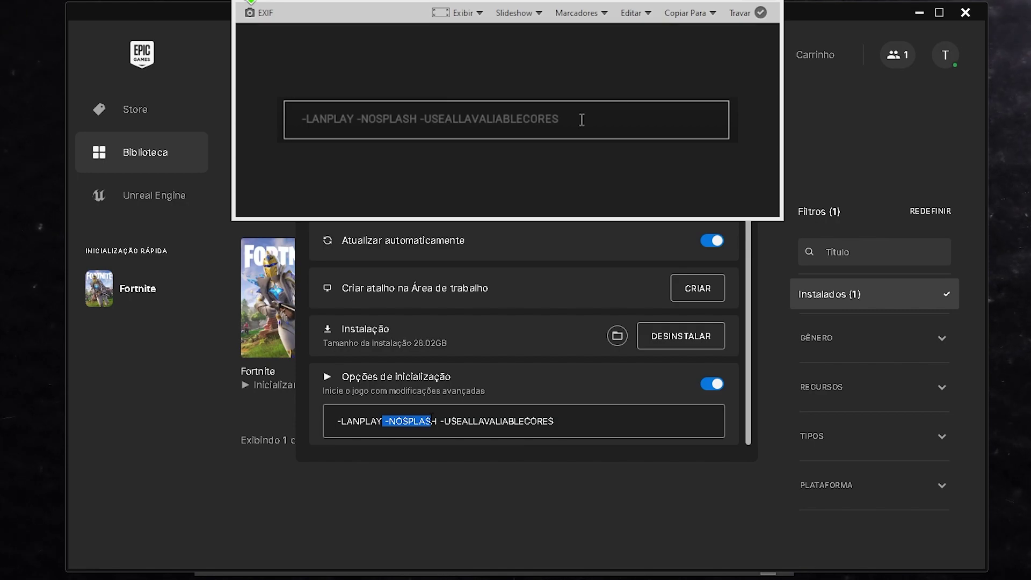
mouse_move(440, 421)
left_mouse_down()
mouse_move(478, 420)
mouse_move(456, 420)
left_mouse_up()
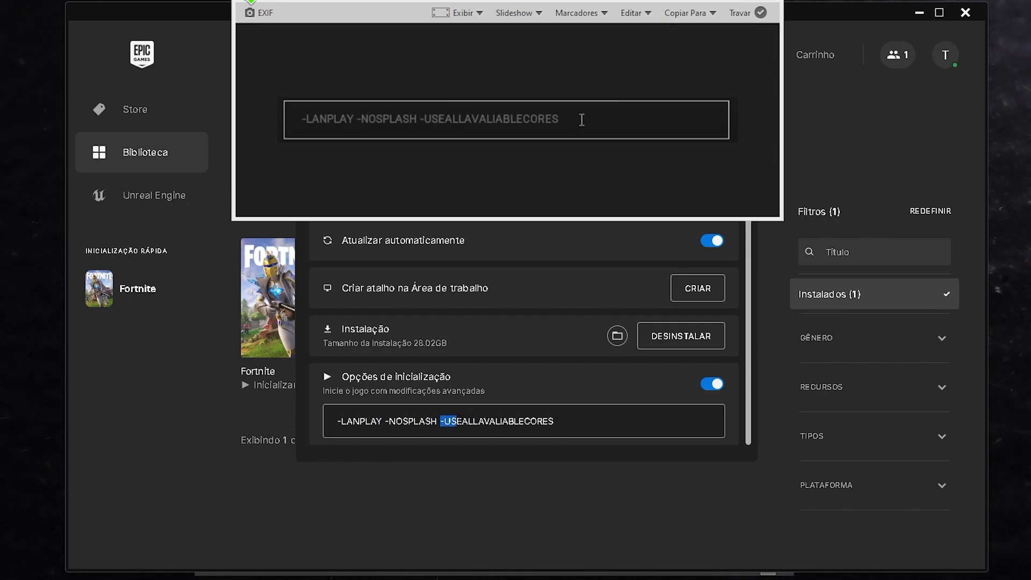
left_click(456, 421)
left_click_drag(579, 425, 299, 423)
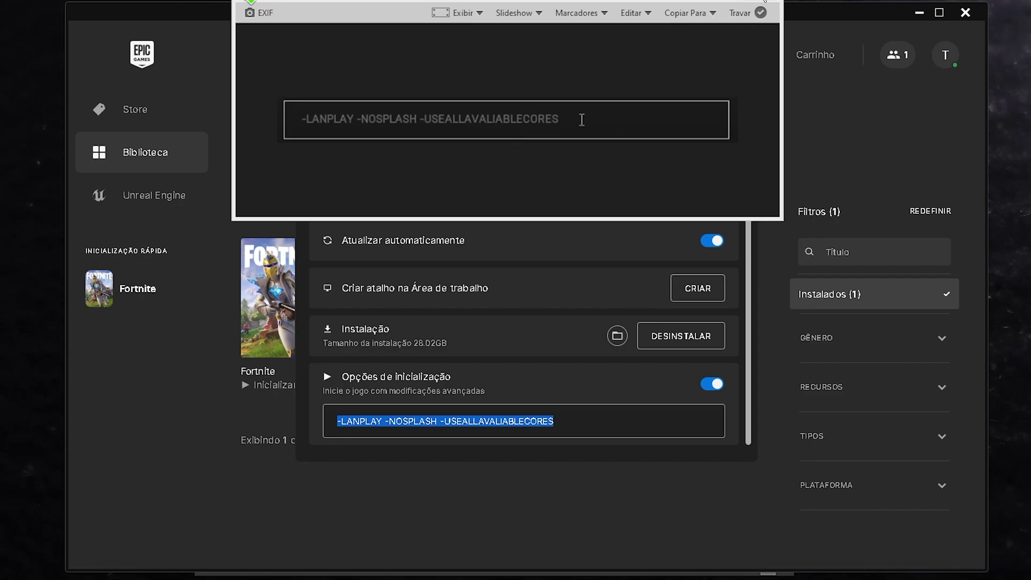
Step: Close the reference image and Fortnite's management settings
key("Escape")
left_click(730, 148)
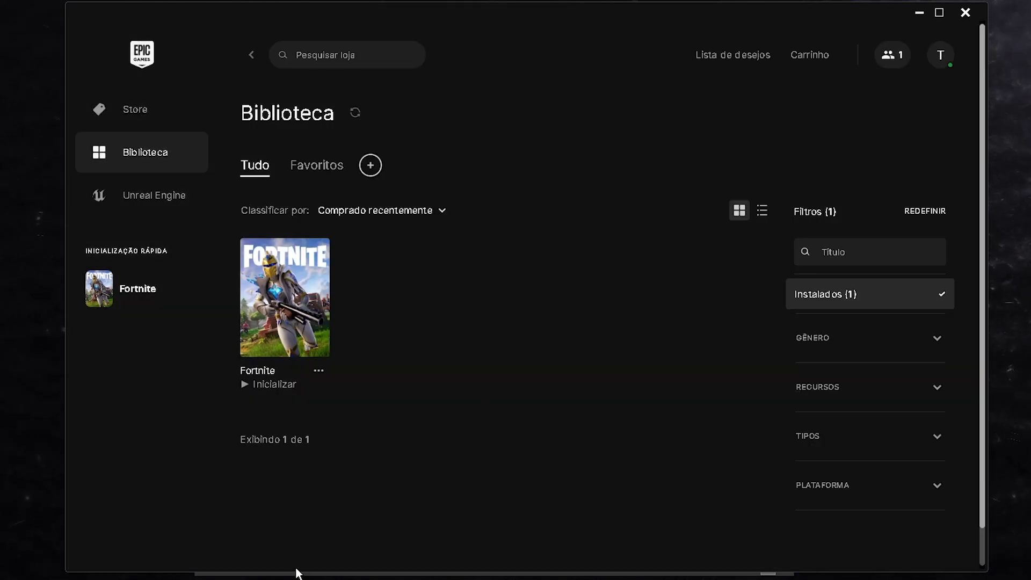
Step: Open Fortnite's installation options from its entry in the library
left_click(322, 371)
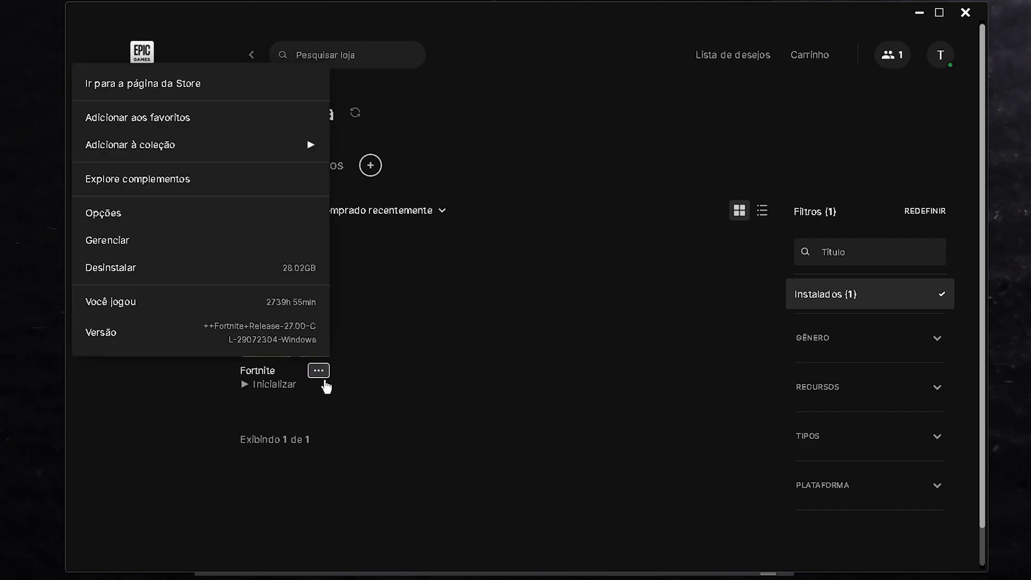
left_click(139, 211)
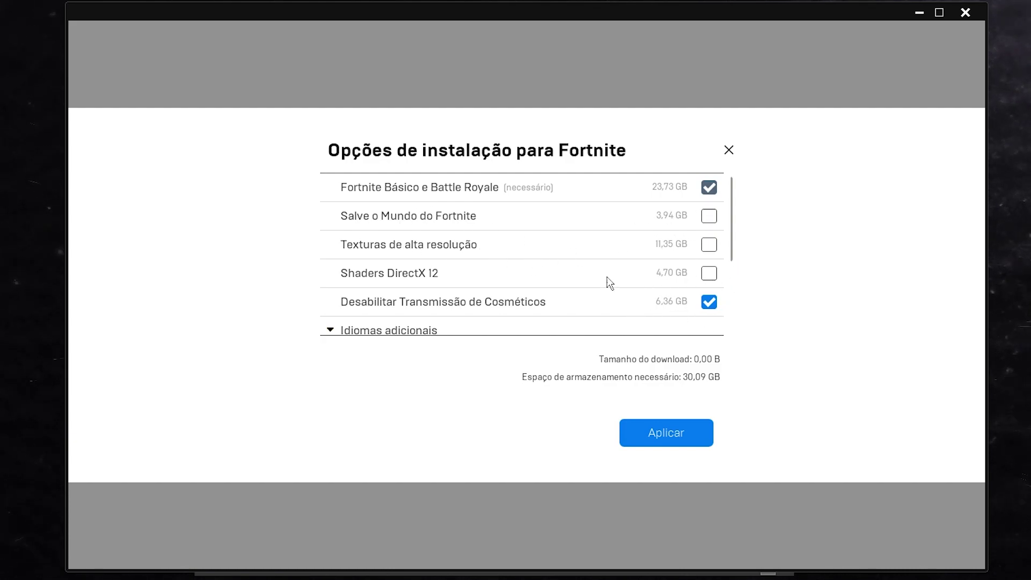
mouse_move(350, 194)
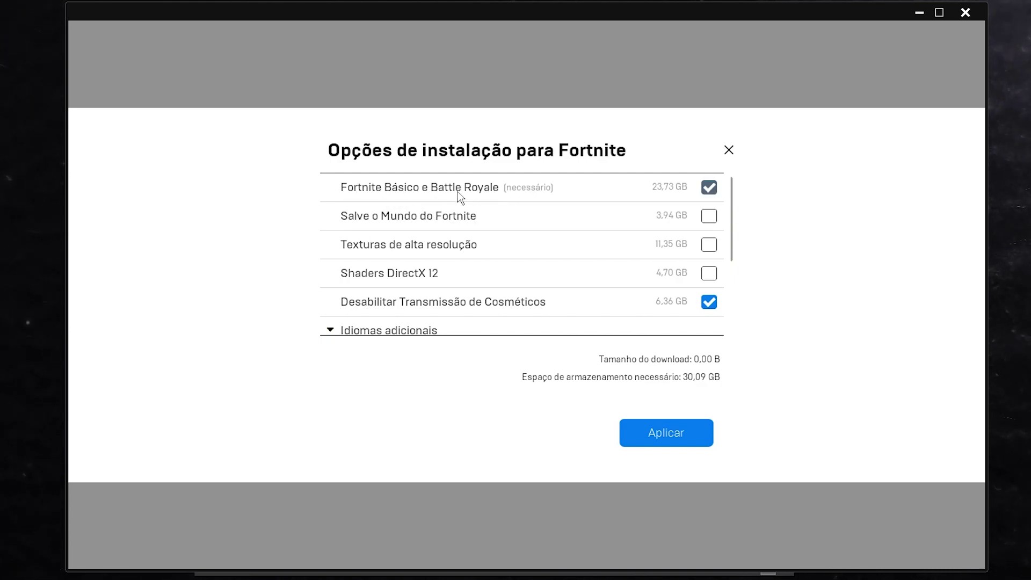
Step: Deselect Desabilitar Transmissão de Cosméticos, check its description, and select it again
left_click(709, 302)
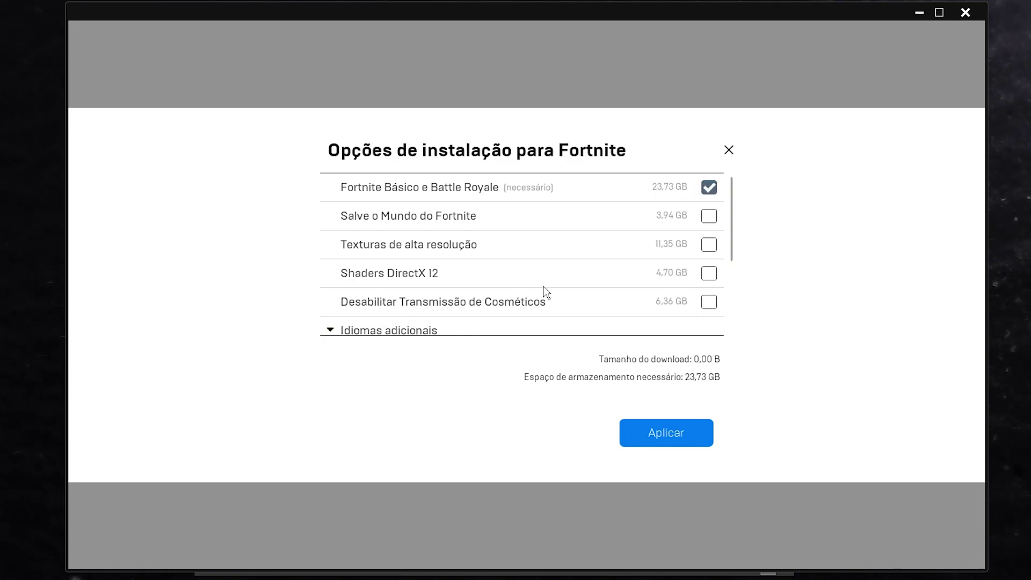
mouse_move(423, 323)
mouse_move(415, 305)
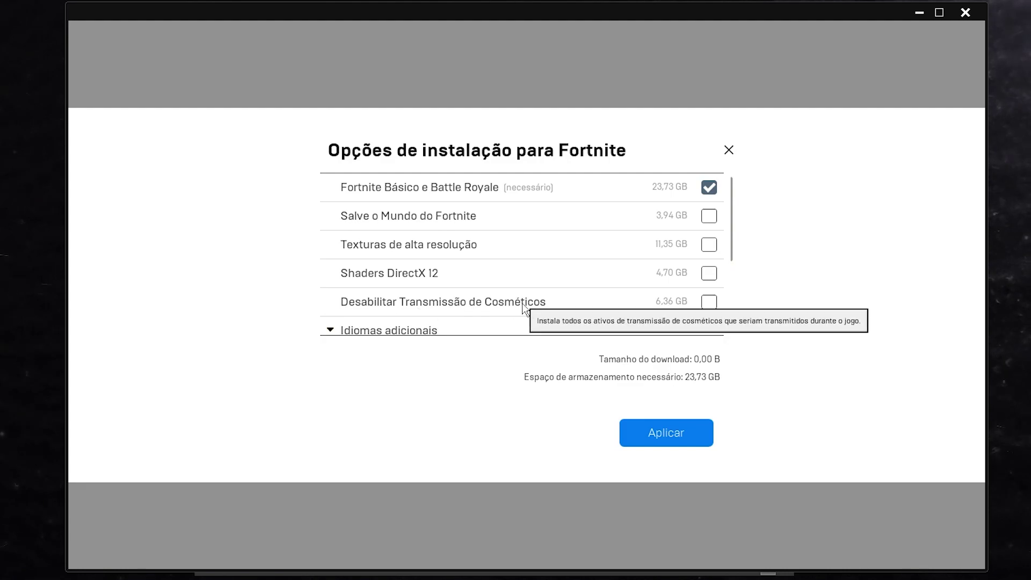
left_click(709, 302)
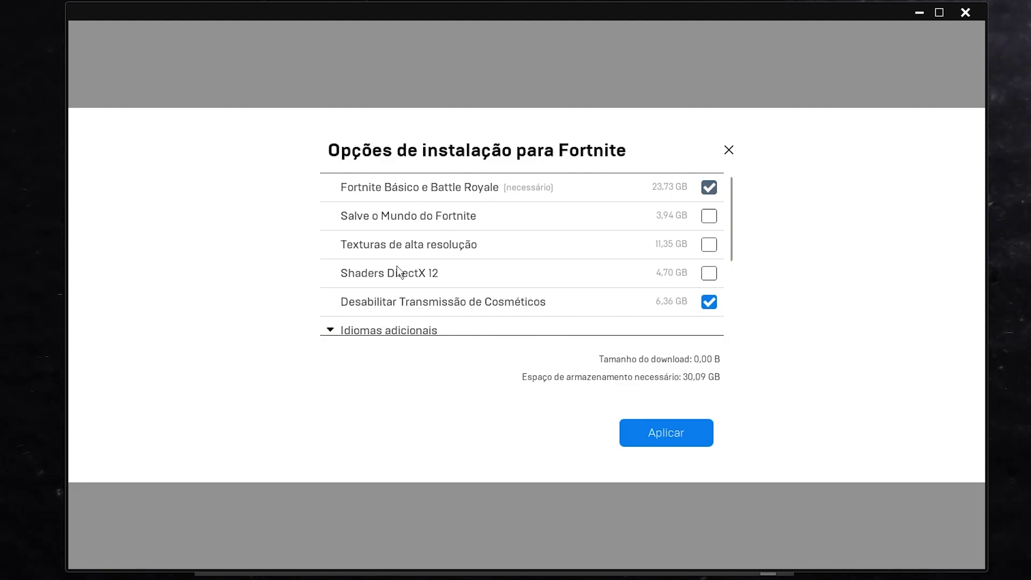
Step: Apply Fortnite's installation options with Salve o Mundo, Texturas de alta resolução and Shaders DirectX 12 deselected and Desabilitar Transmissão de Cosméticos selected
mouse_move(398, 272)
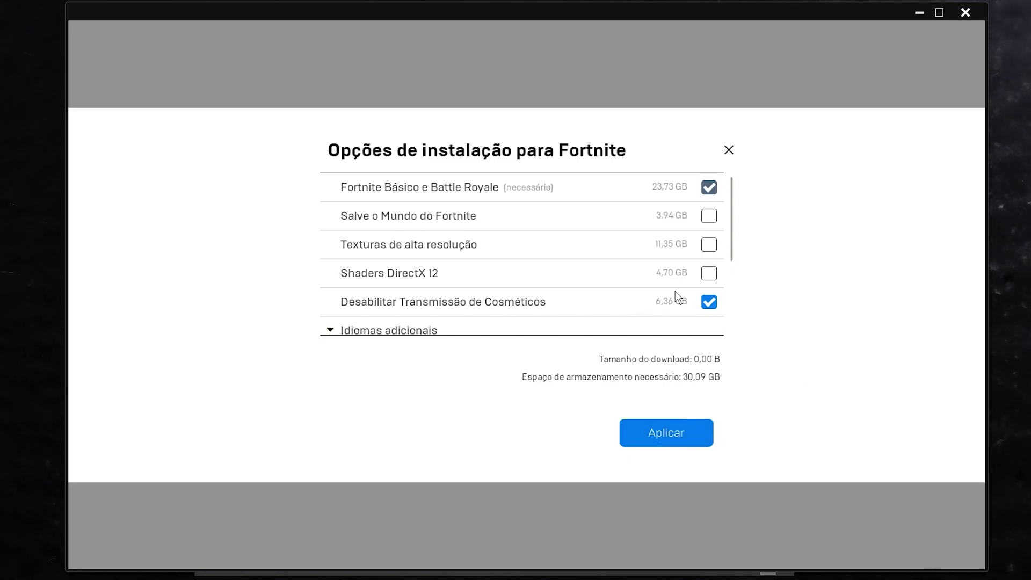
scroll(668, 295, "down", 2)
scroll(669, 240, "up", 2)
left_click(669, 439)
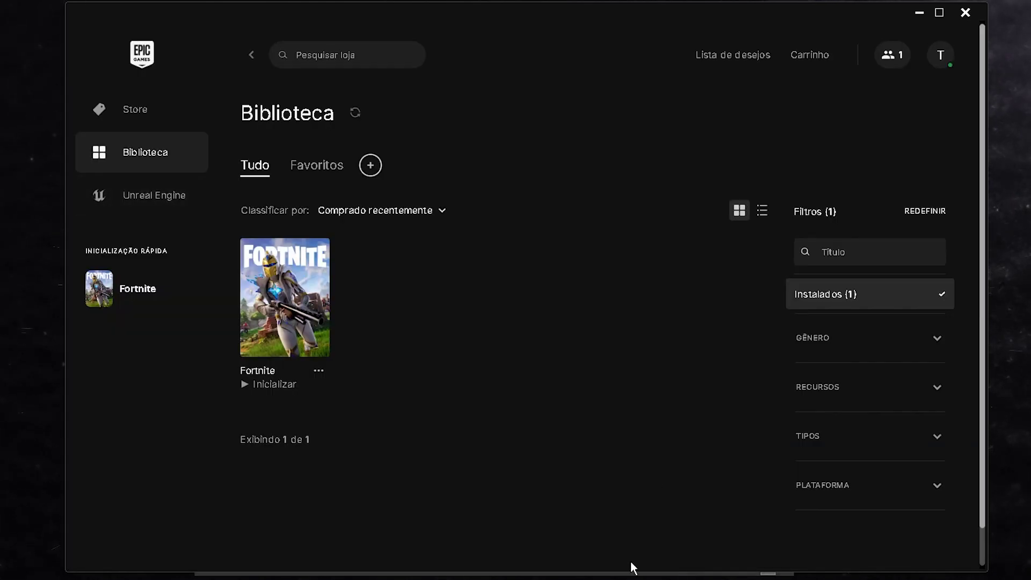